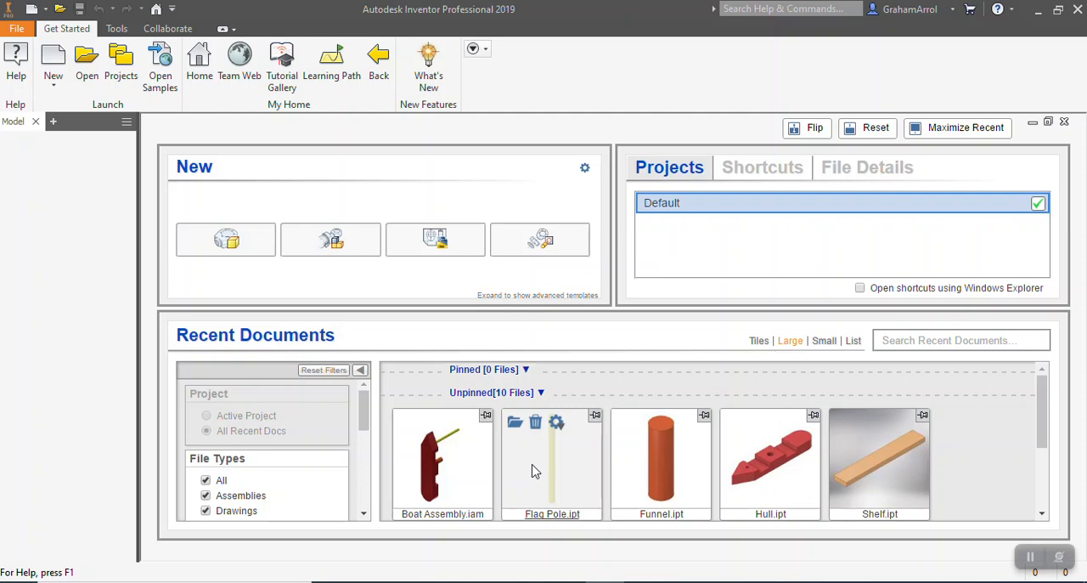
Create a new part file from the metric Standard (mm).ipt template and accept the style conflict notice
click(17, 29)
click(47, 85)
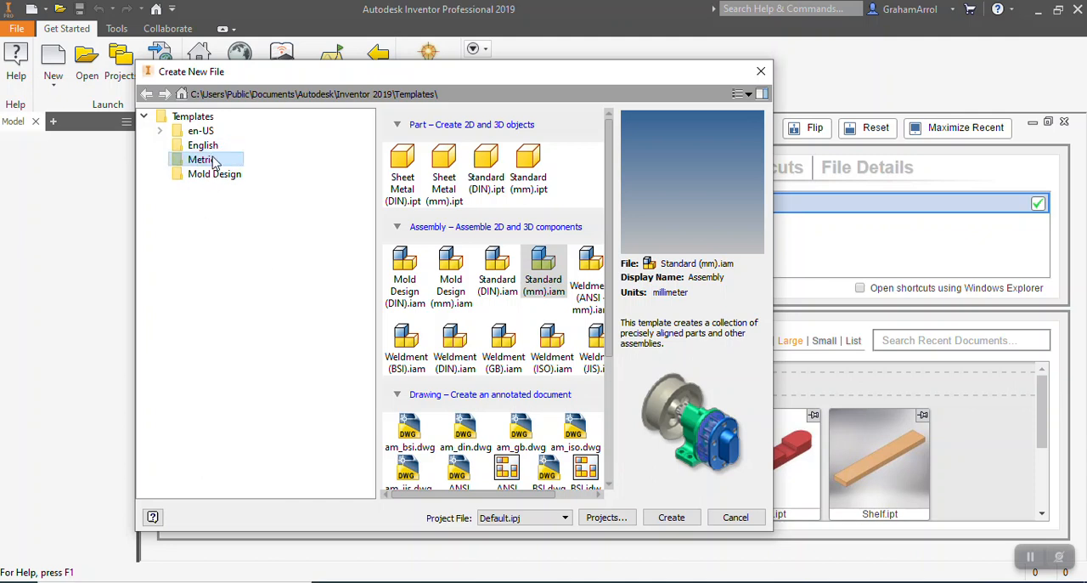
double_click(529, 161)
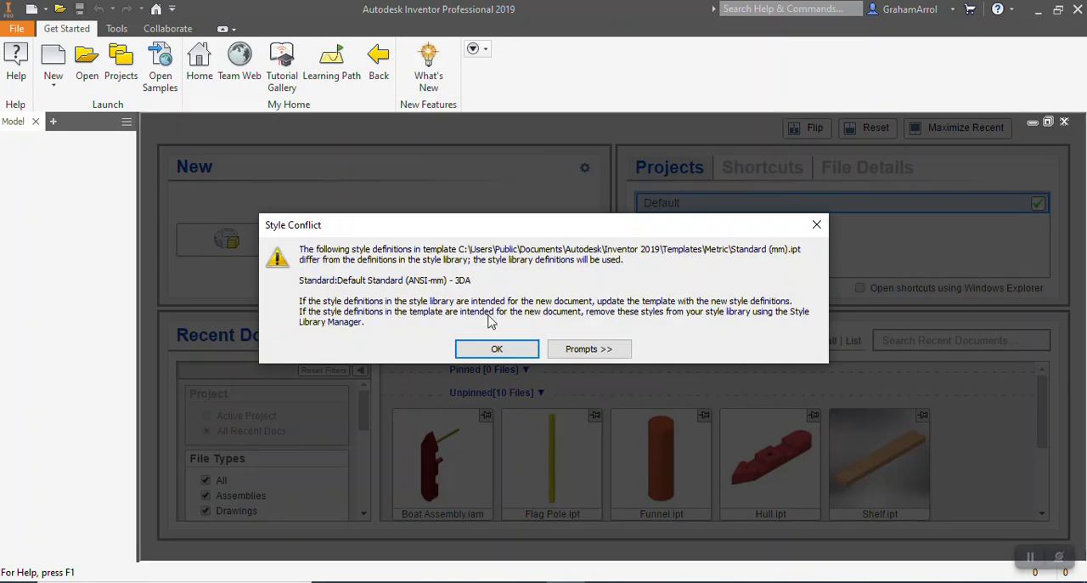
click(504, 347)
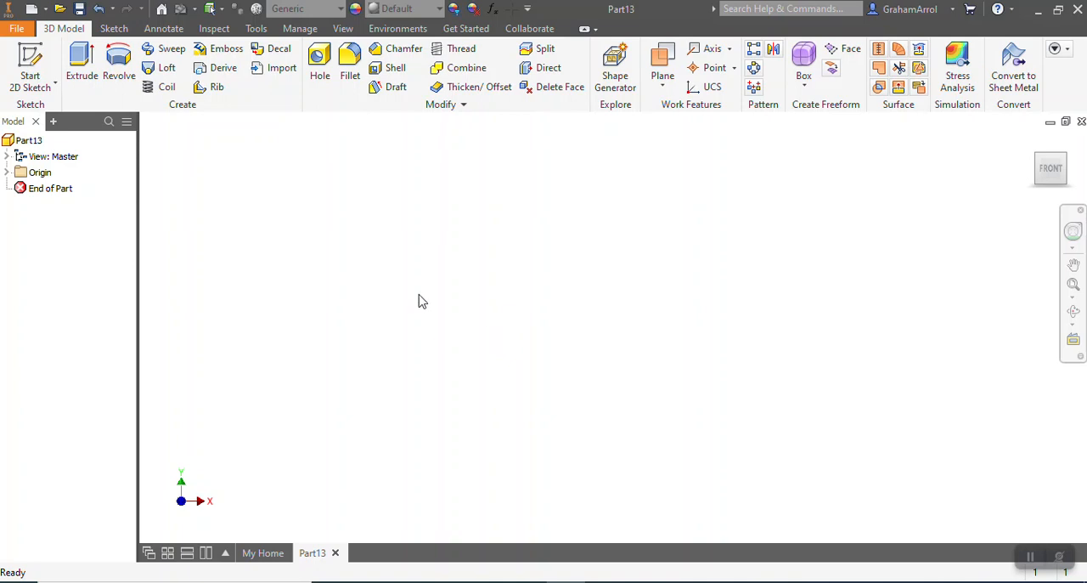
Start a sketch on the XZ plane and draw a two-point rectangle about 62 by 23 mm around the origin
click(31, 72)
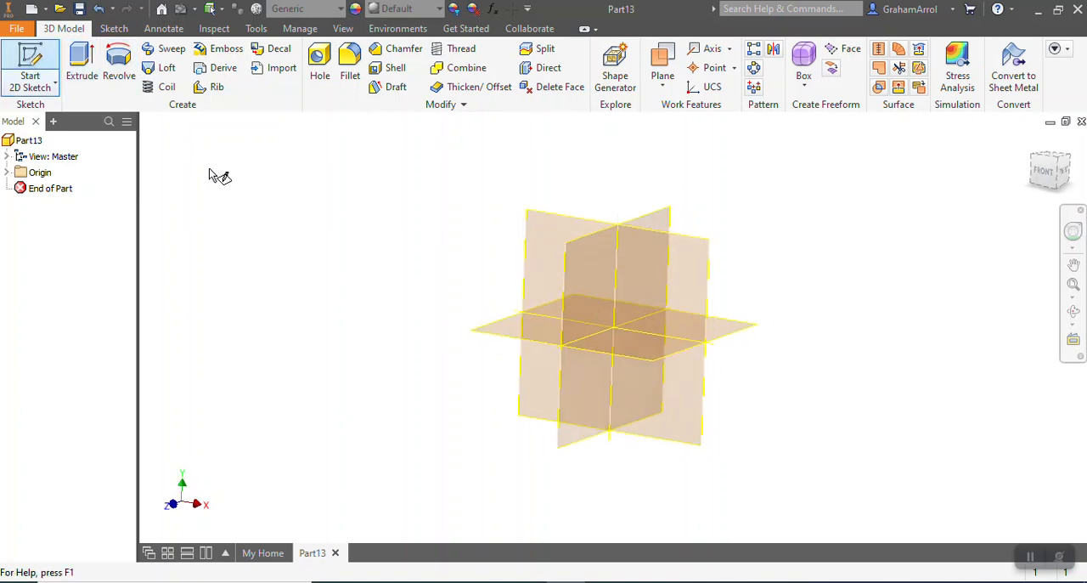
click(481, 322)
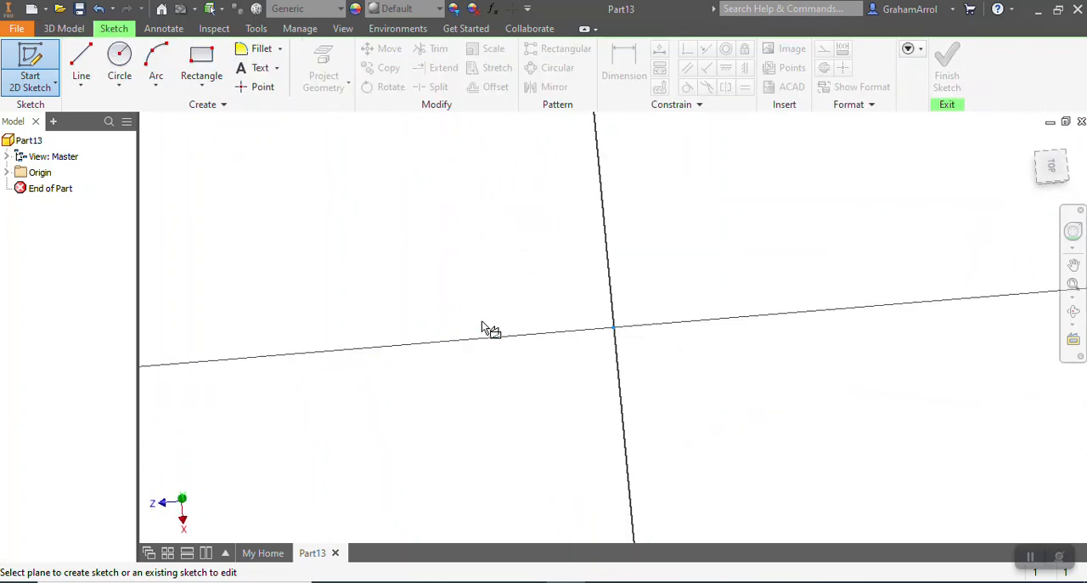
click(202, 58)
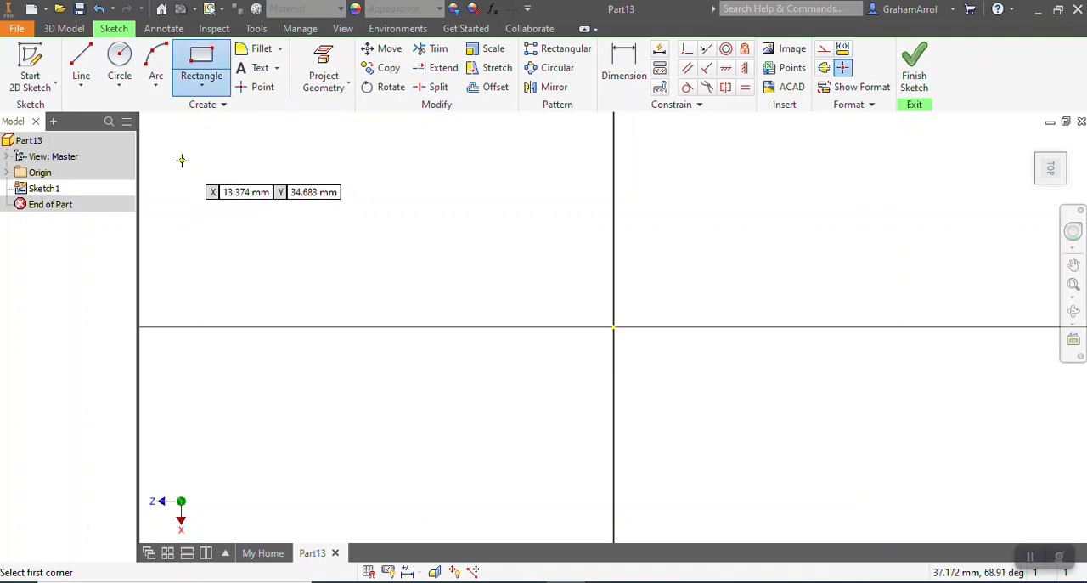
click(182, 159)
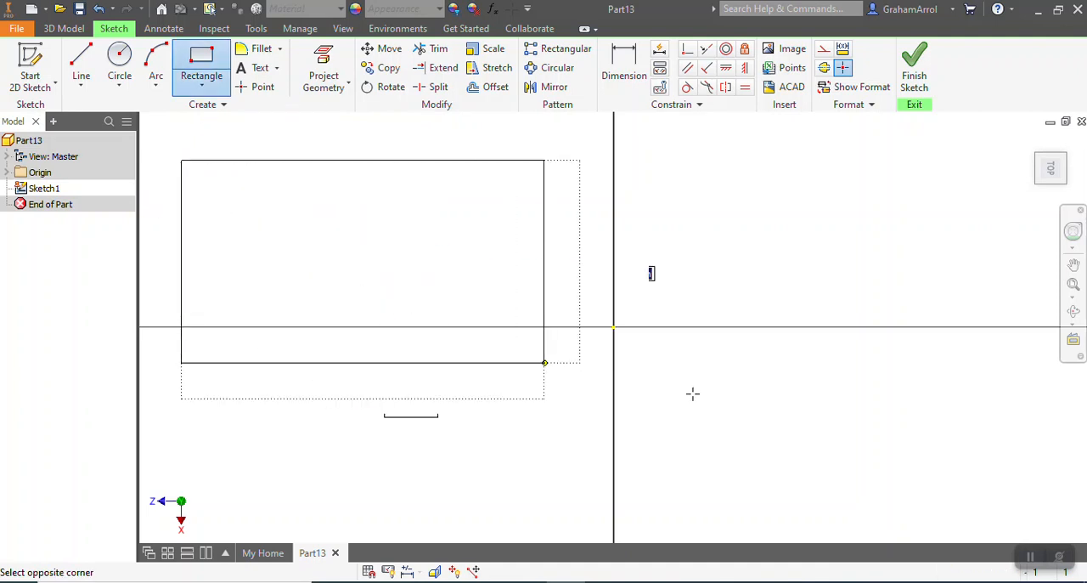
click(951, 448)
Dimension the rectangle's long horizontal edge and set it to 200 mm
scroll(884, 501, down, 2)
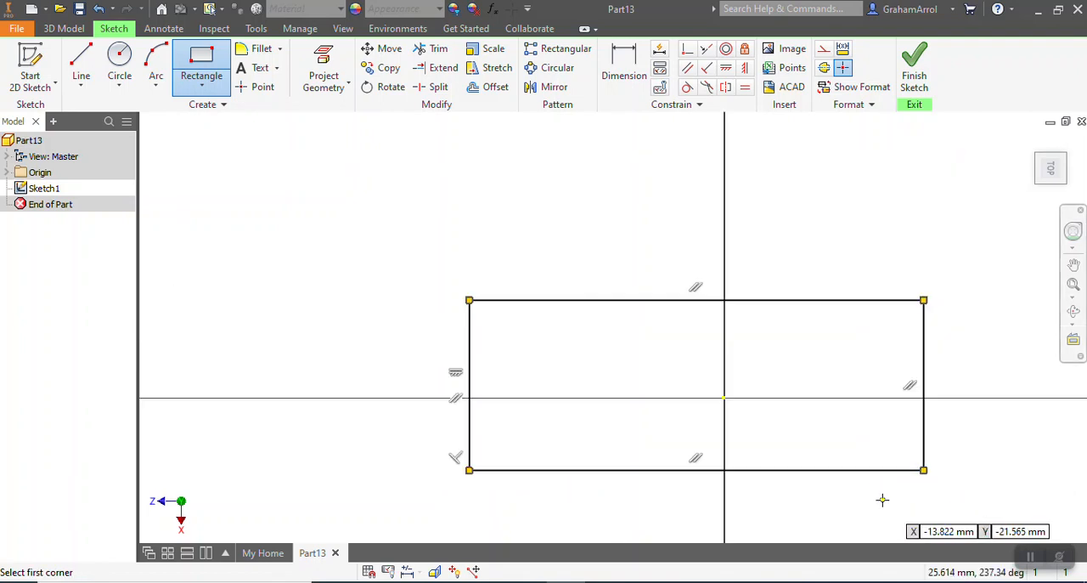
click(622, 66)
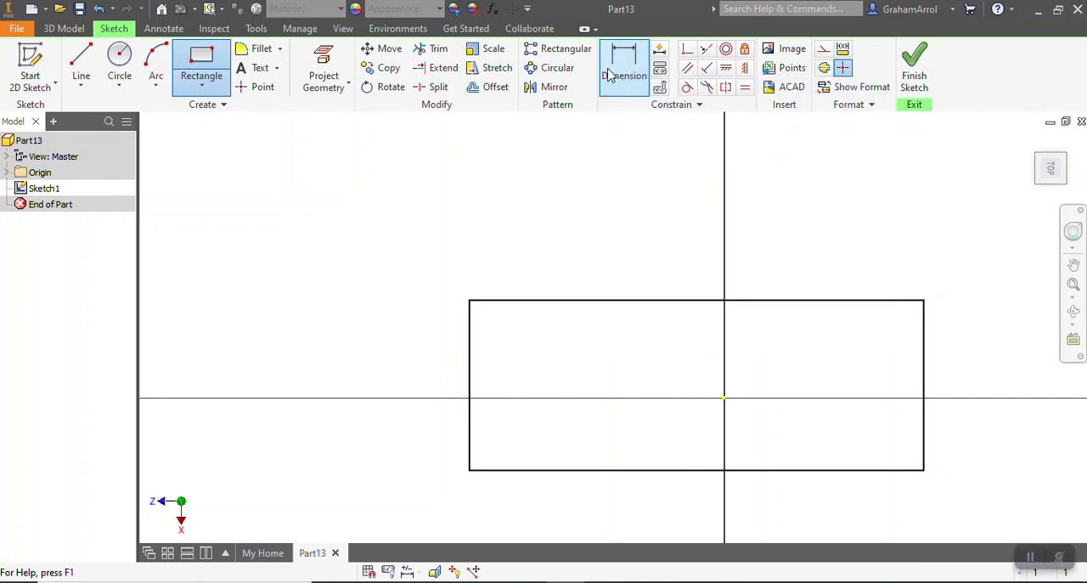
click(588, 301)
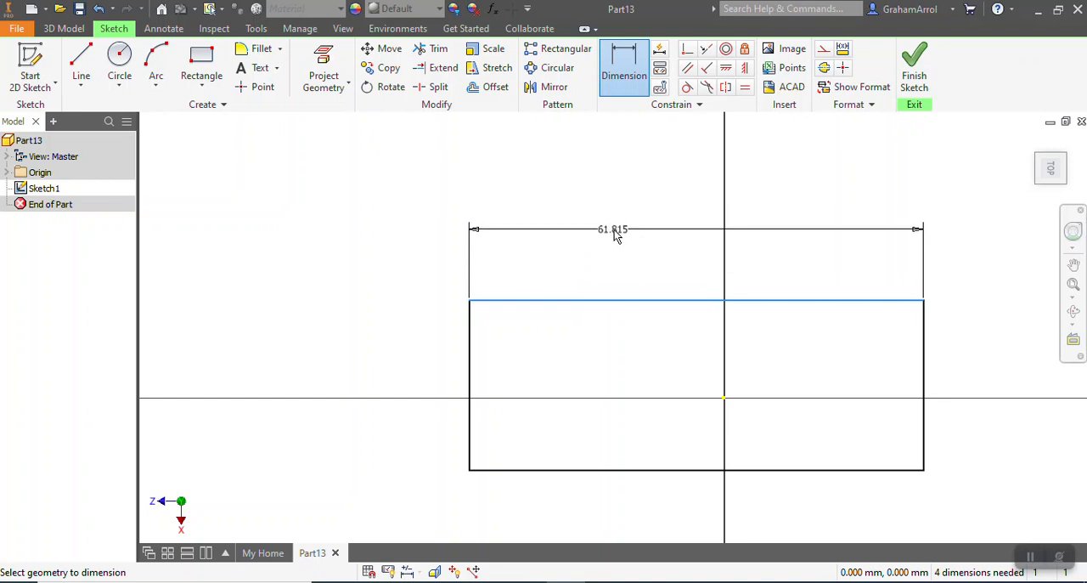
click(617, 237)
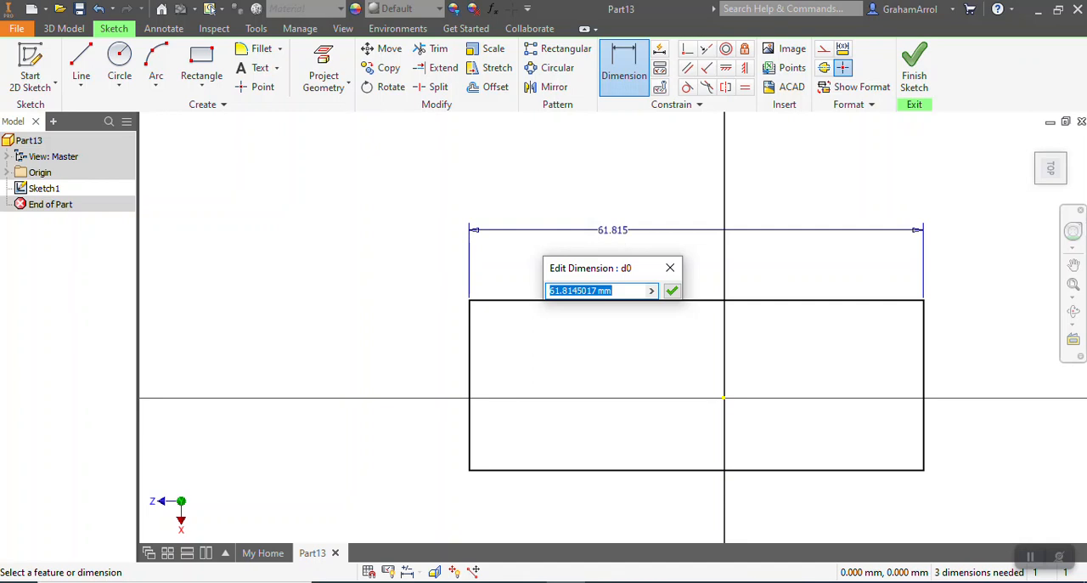
text(200)
key(Return)
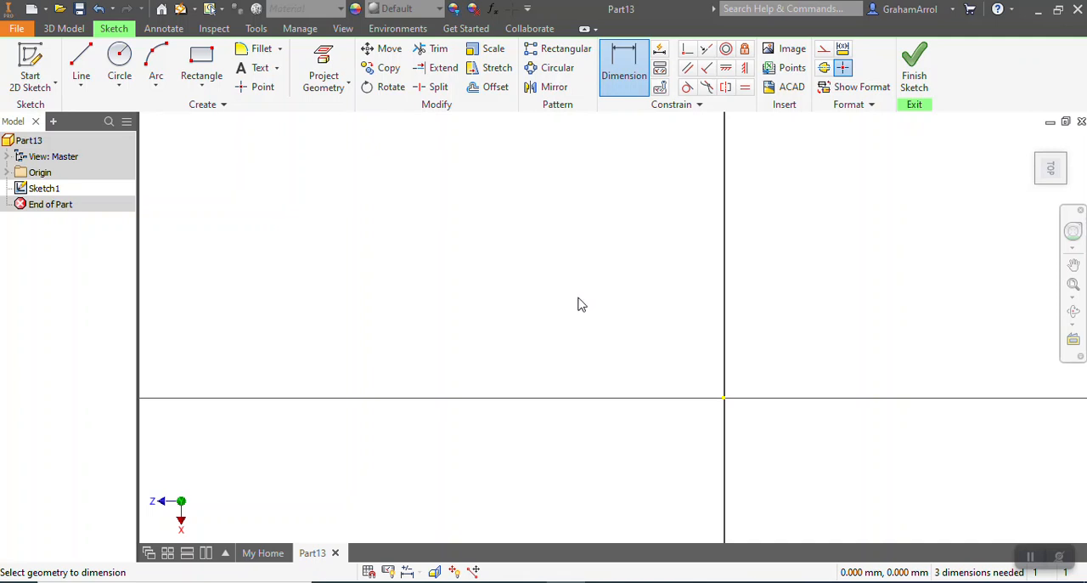
Dimension the rectangle's short vertical edge and set it to 40 mm
scroll(615, 328, up, 3)
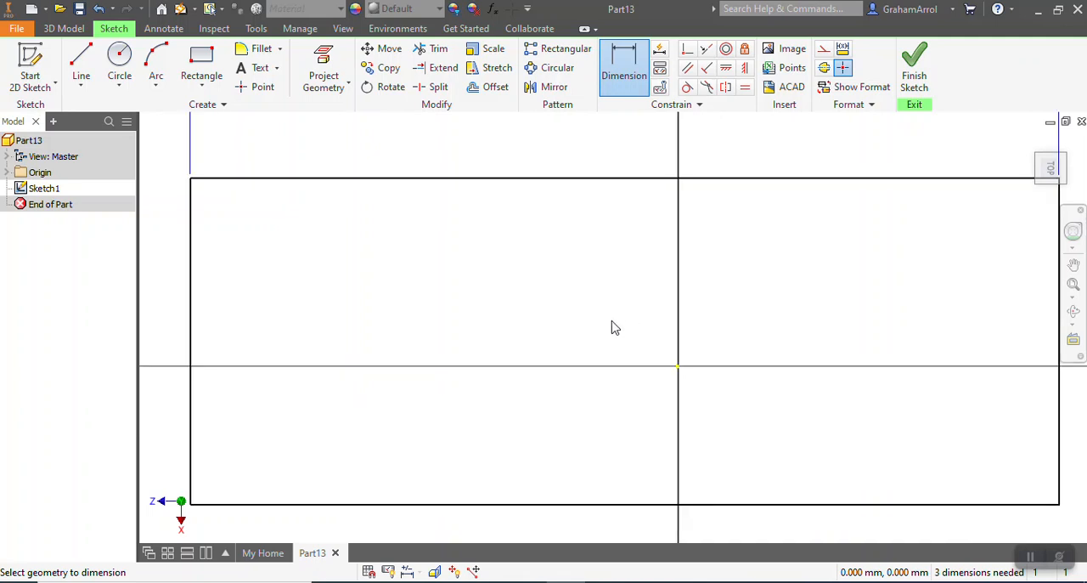
scroll(616, 328, up, 3)
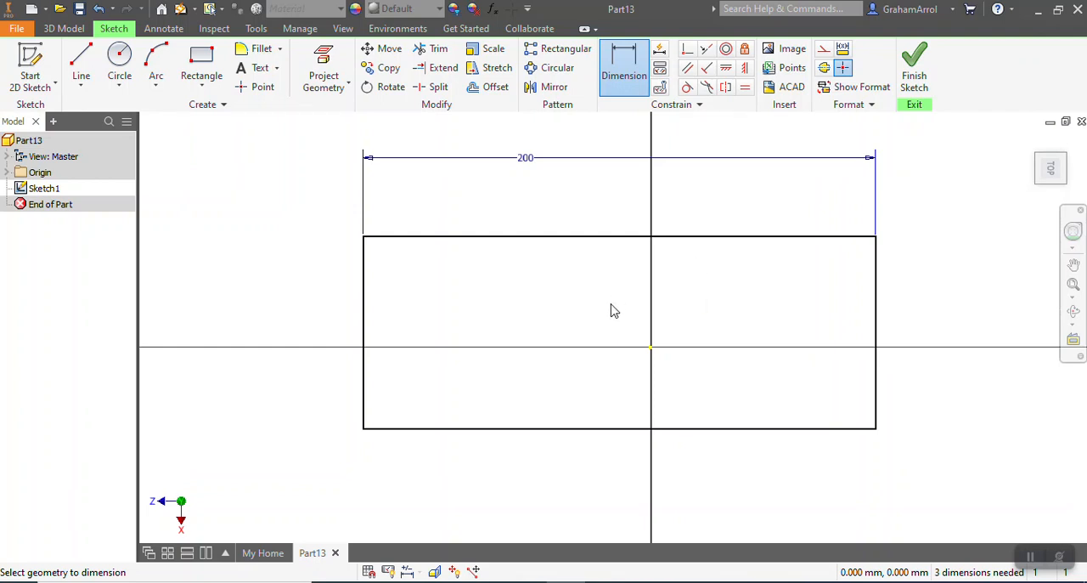
click(364, 296)
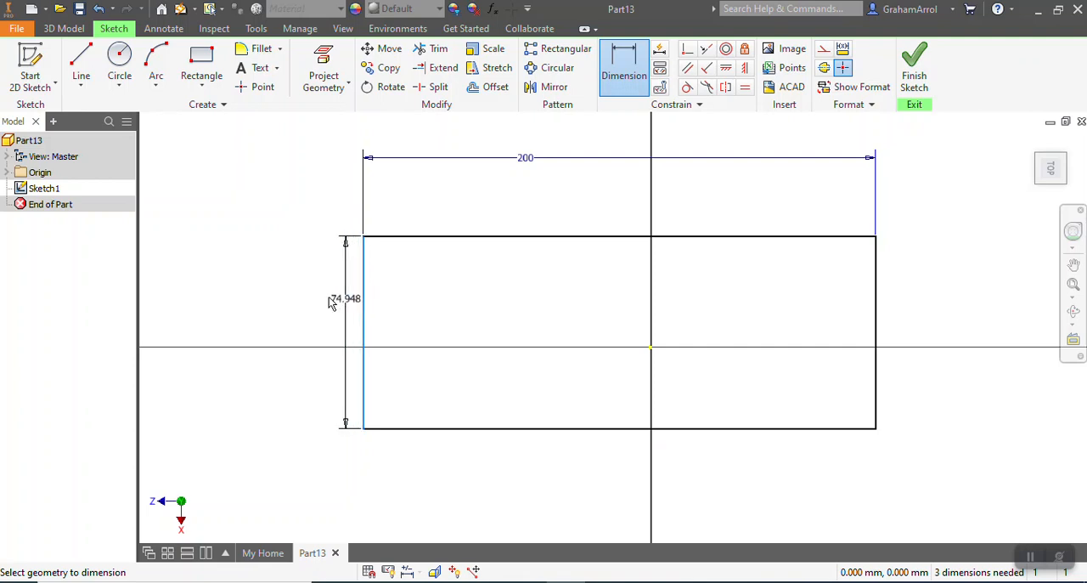
click(298, 300)
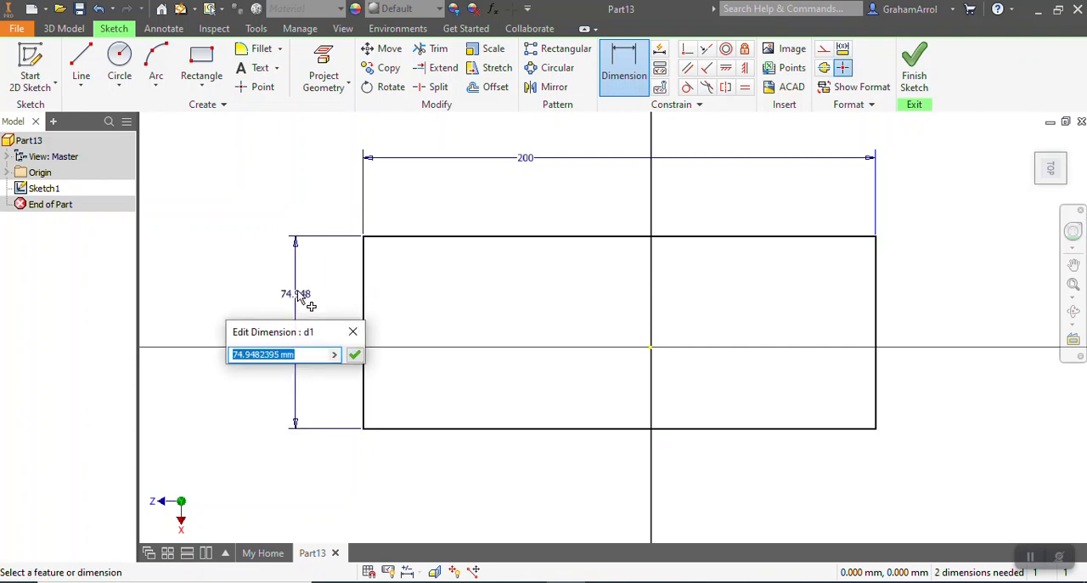
text(40)
key(Return)
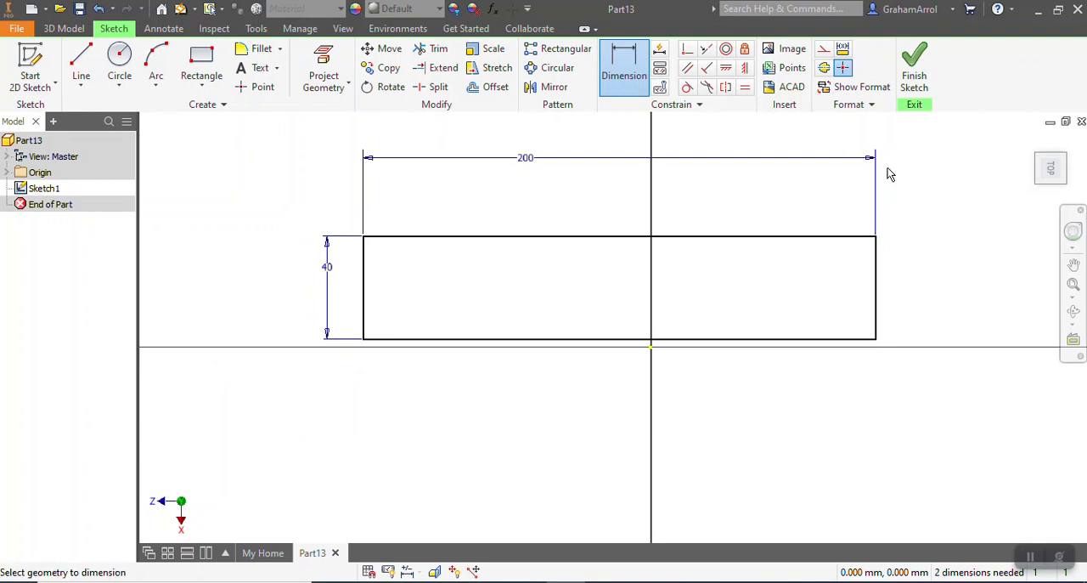
Finish the sketch and extrude the rectangle 20 mm upward as a solid block
click(912, 85)
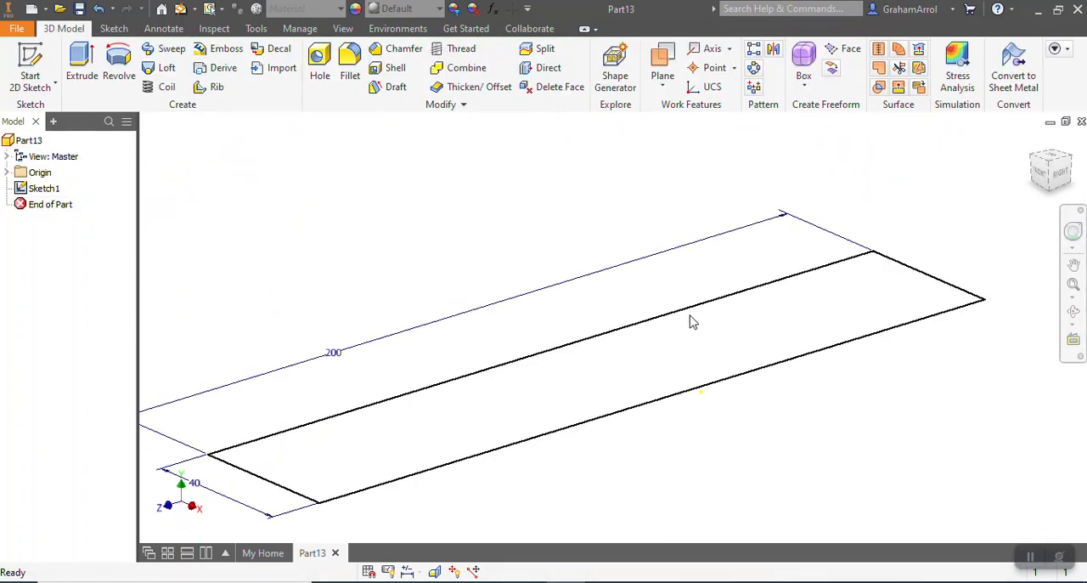
scroll(690, 321, down, 3)
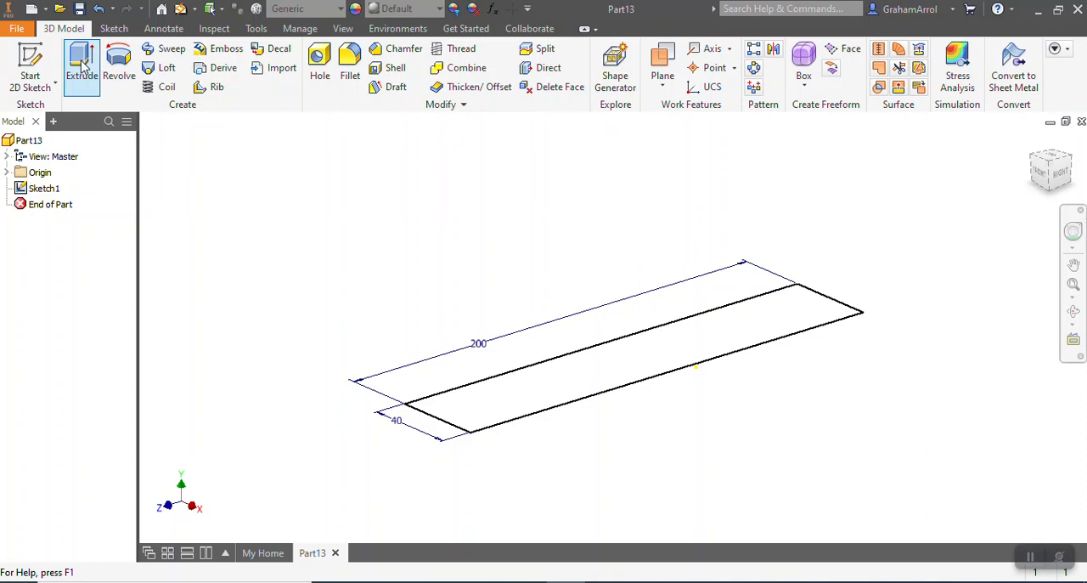
click(83, 70)
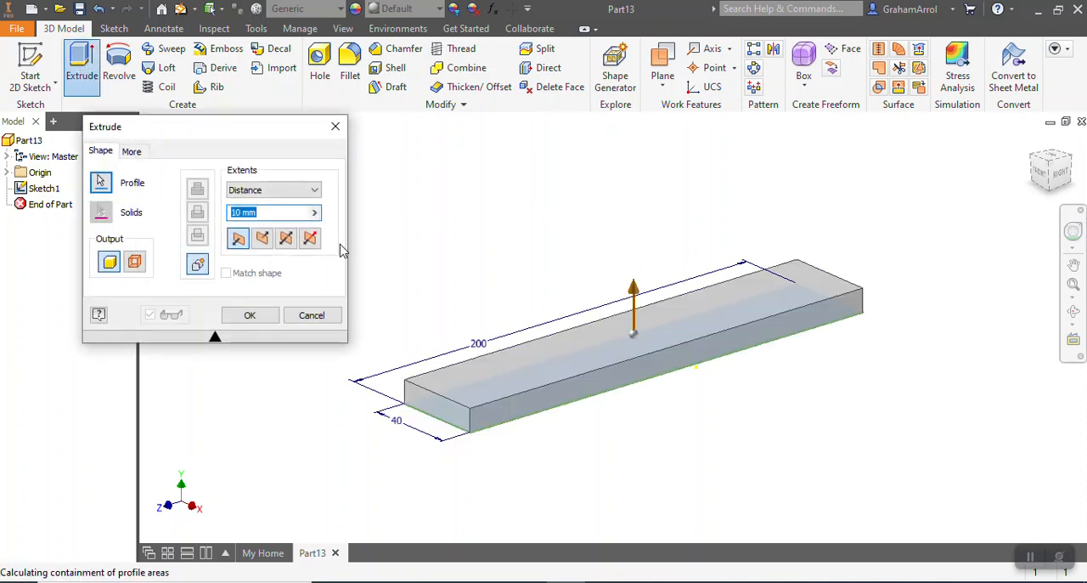
text(20)
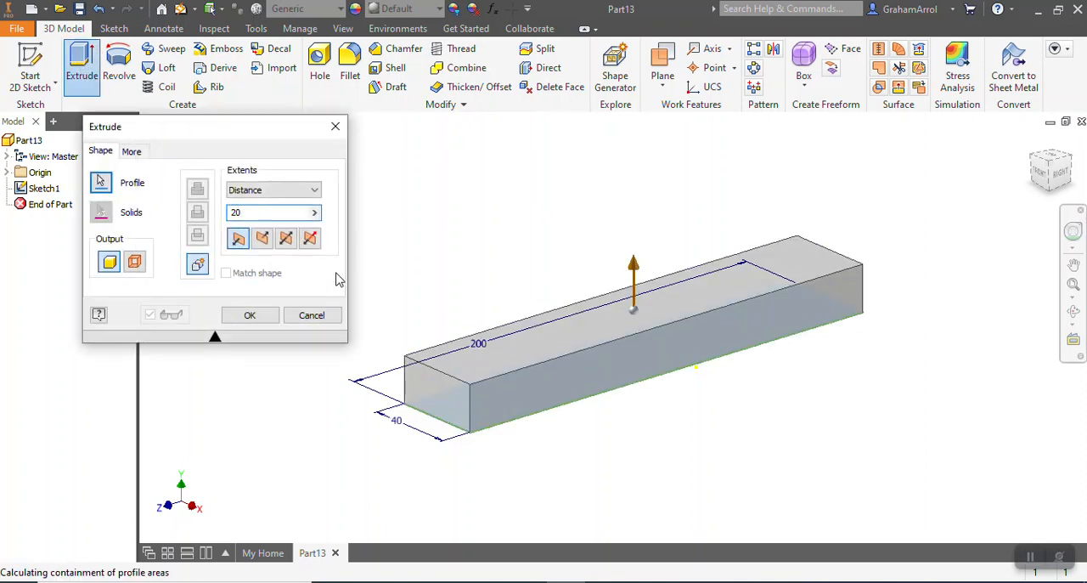
click(250, 315)
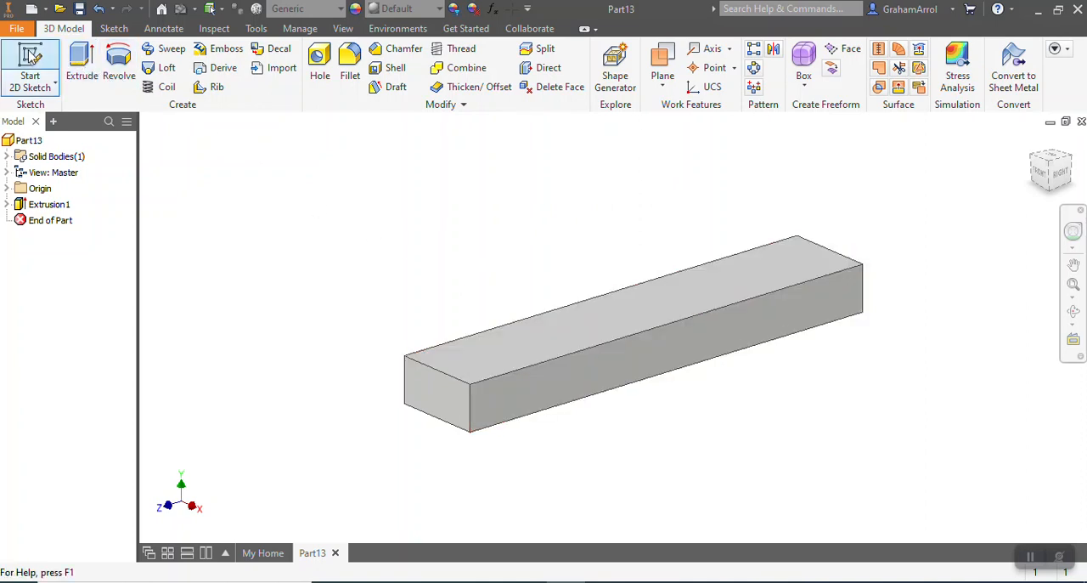
Start a sketch on the block's top face and draw two separate rectangles spanning its full 40 mm width
click(34, 58)
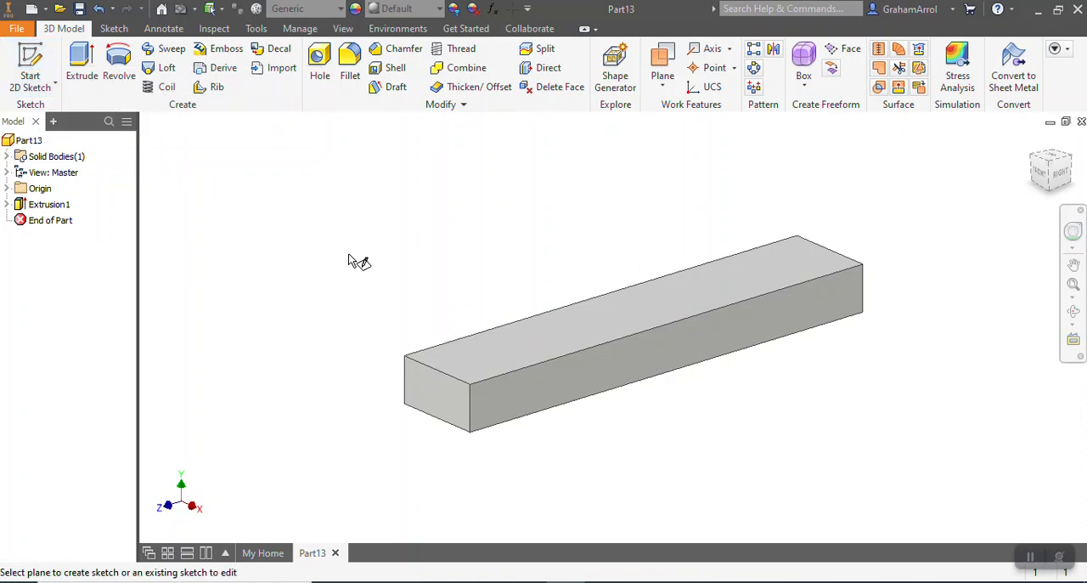
click(599, 322)
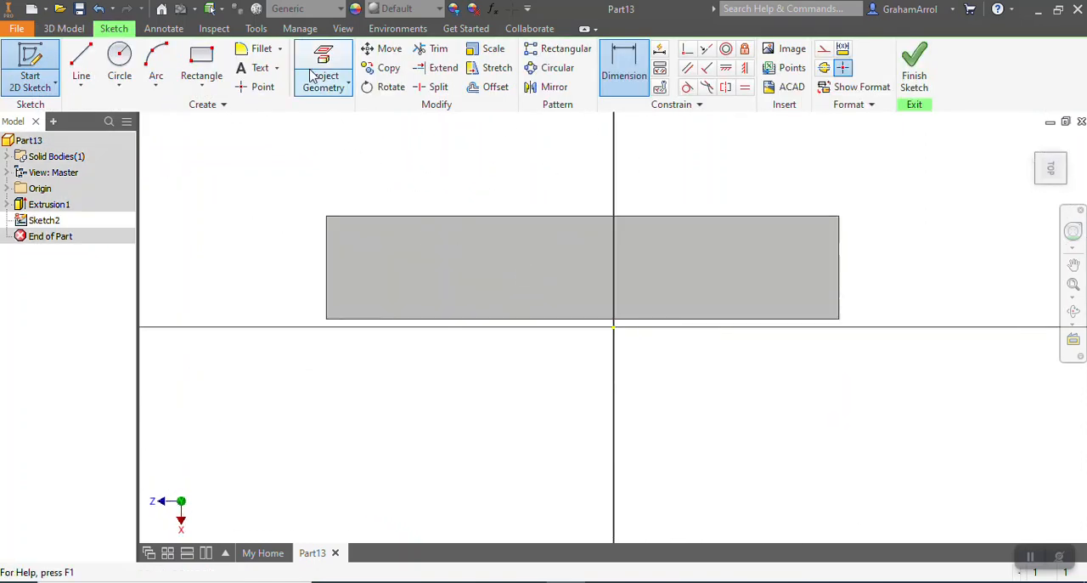
click(204, 58)
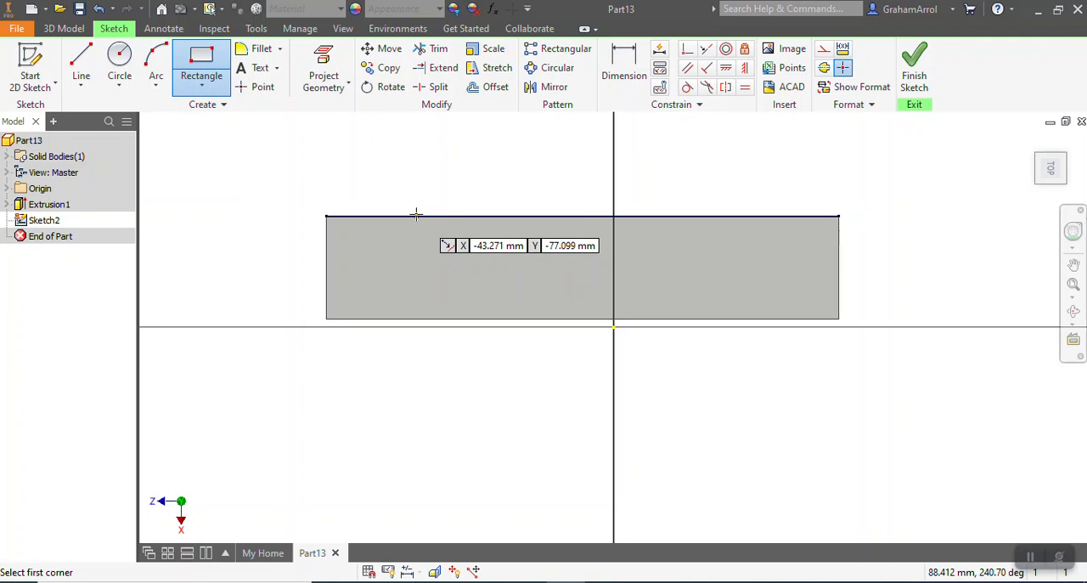
click(415, 217)
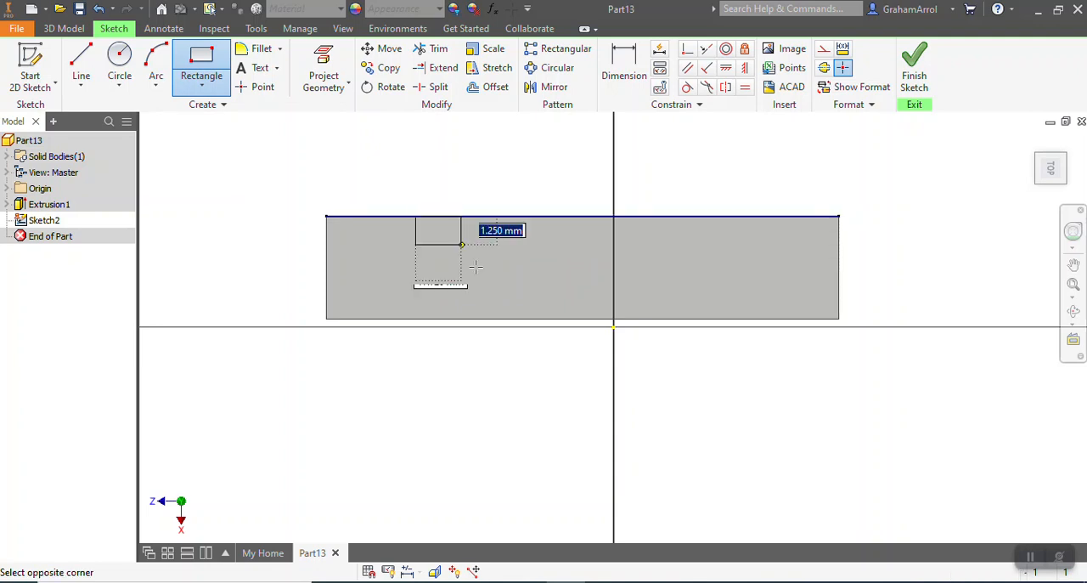
click(529, 320)
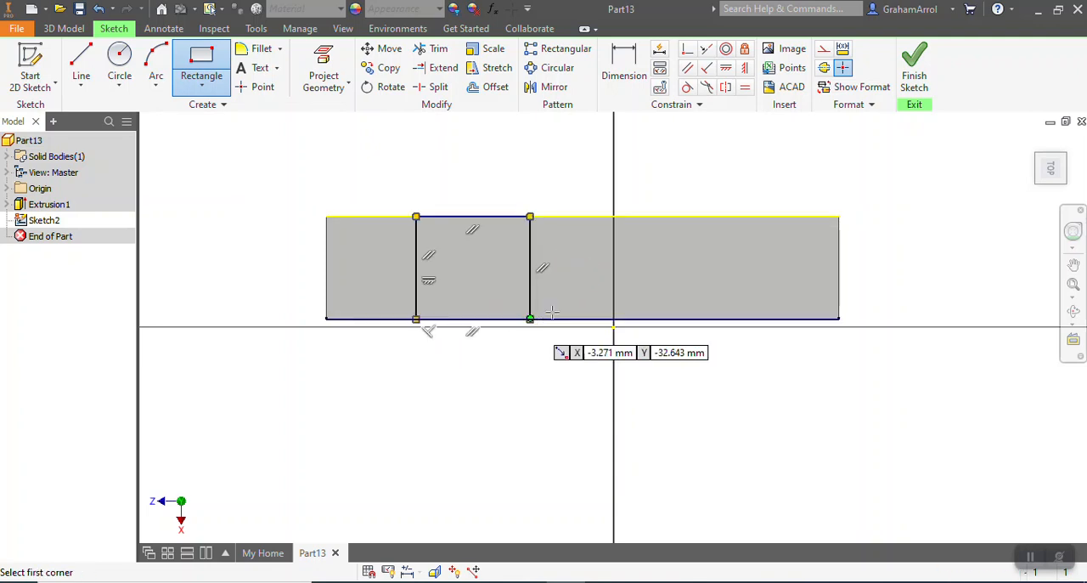
click(632, 217)
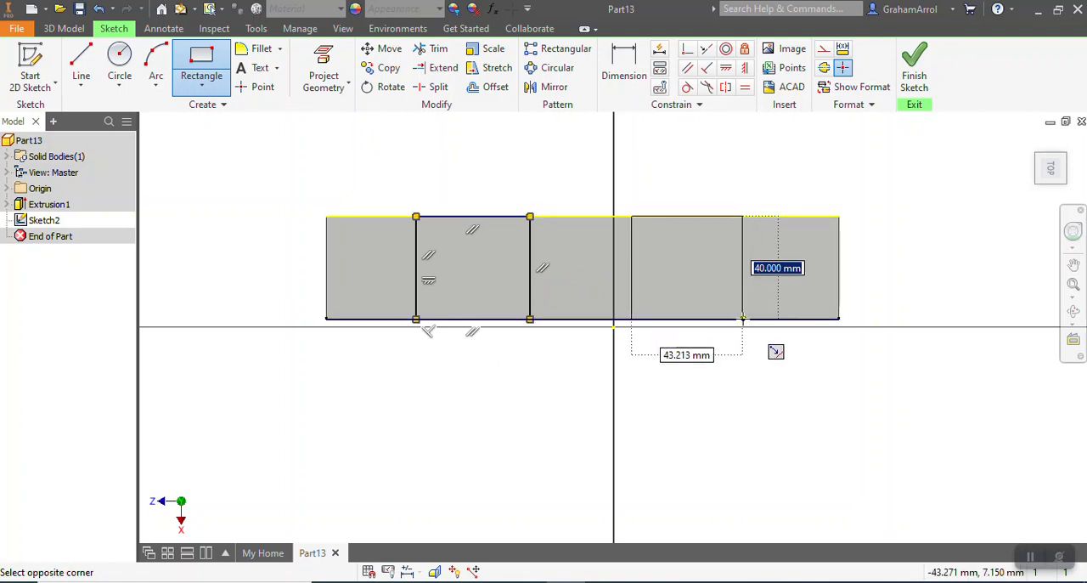
key(Escape)
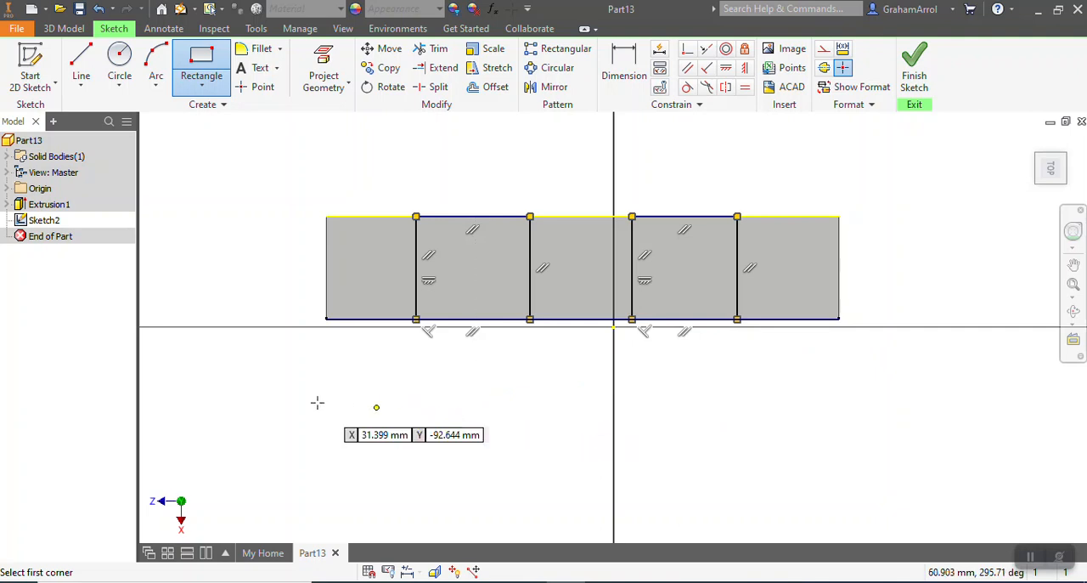
Dimension the distance from the block's left end edge to the nearest side of the first rectangle as 50 mm
click(622, 66)
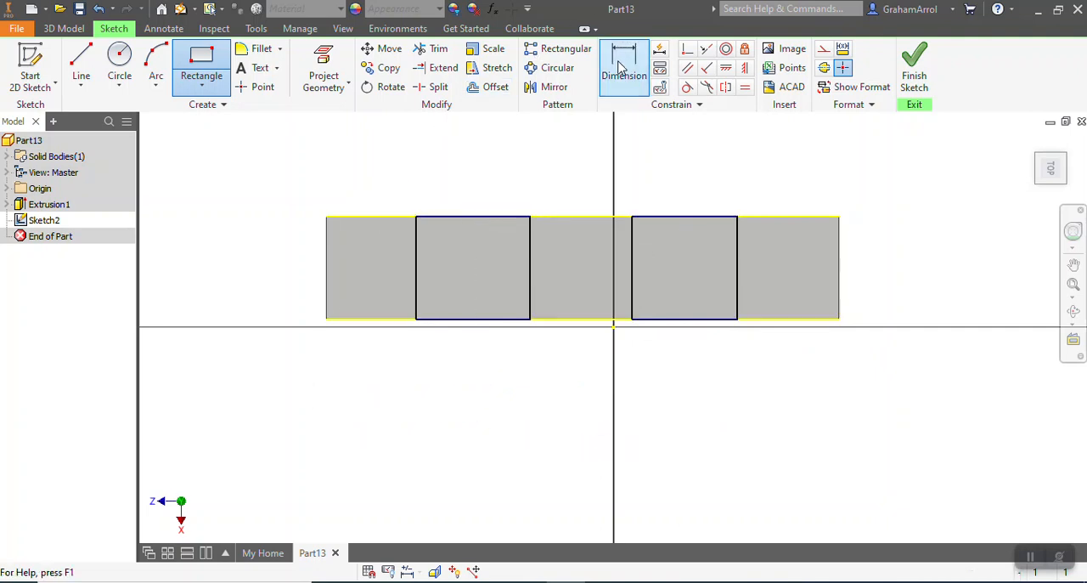
click(328, 260)
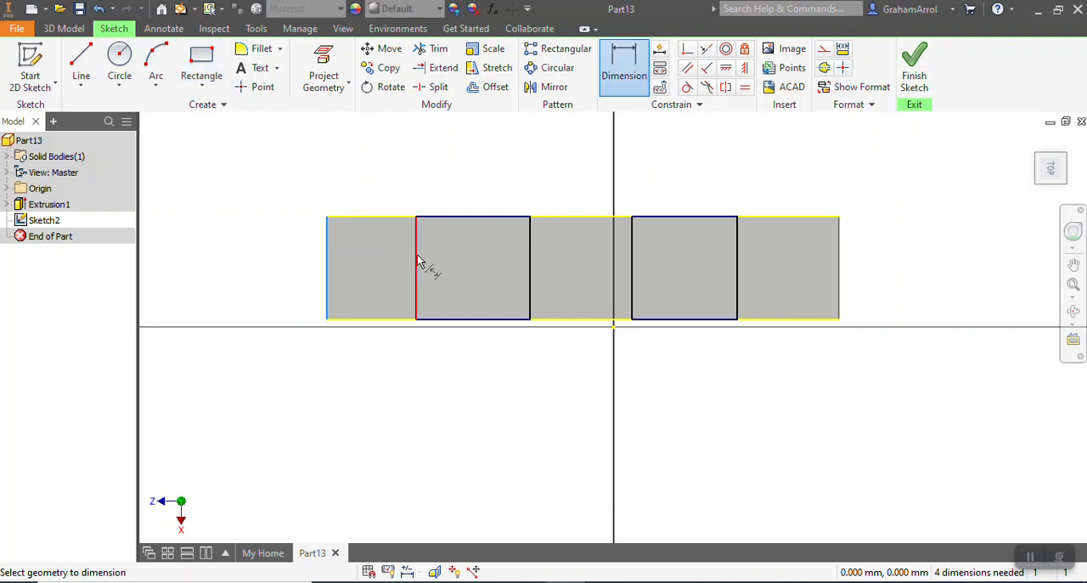
click(418, 261)
click(384, 179)
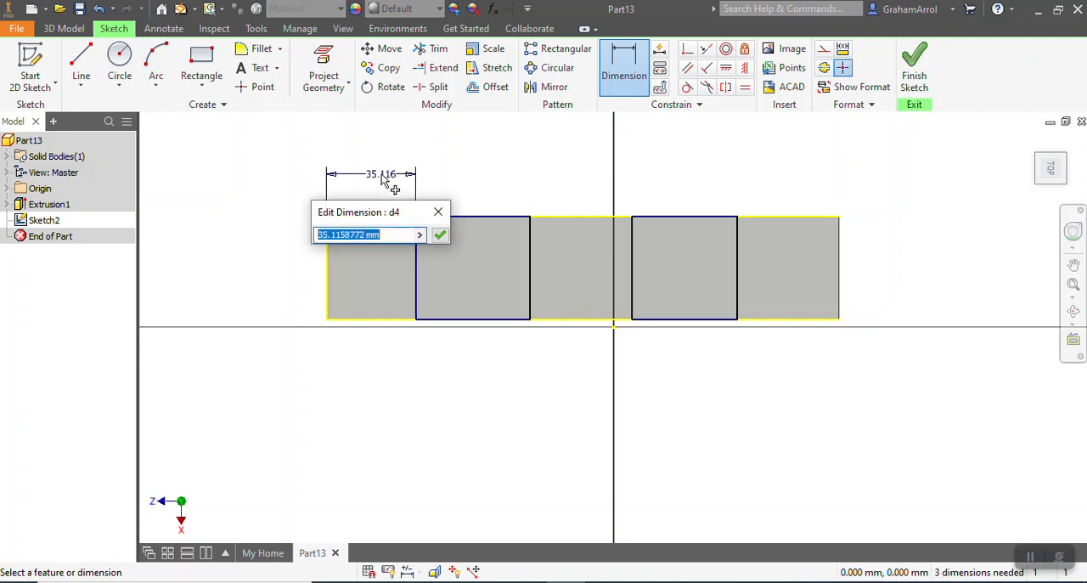
text(50)
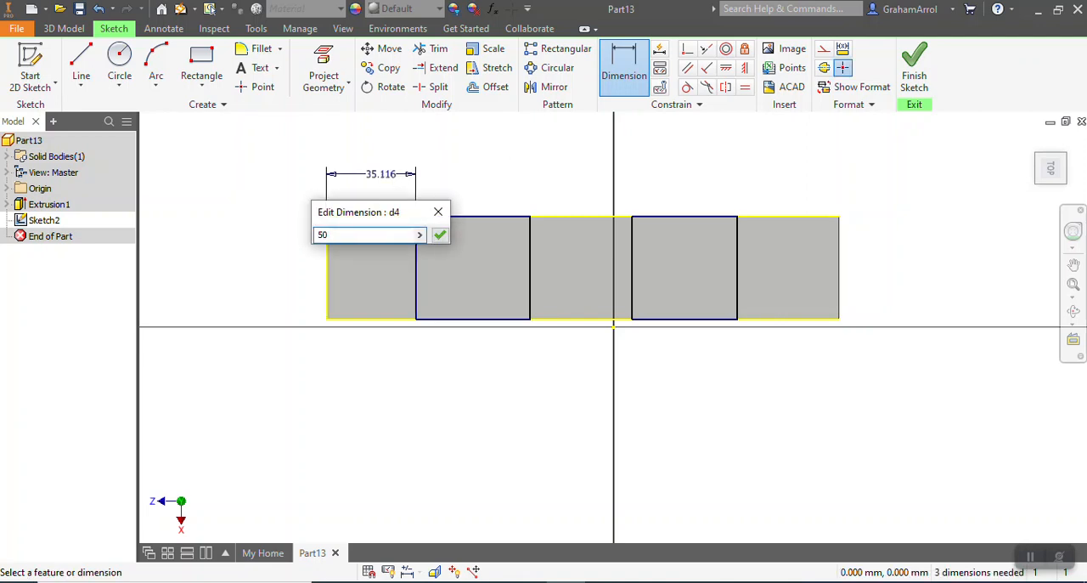
key(Return)
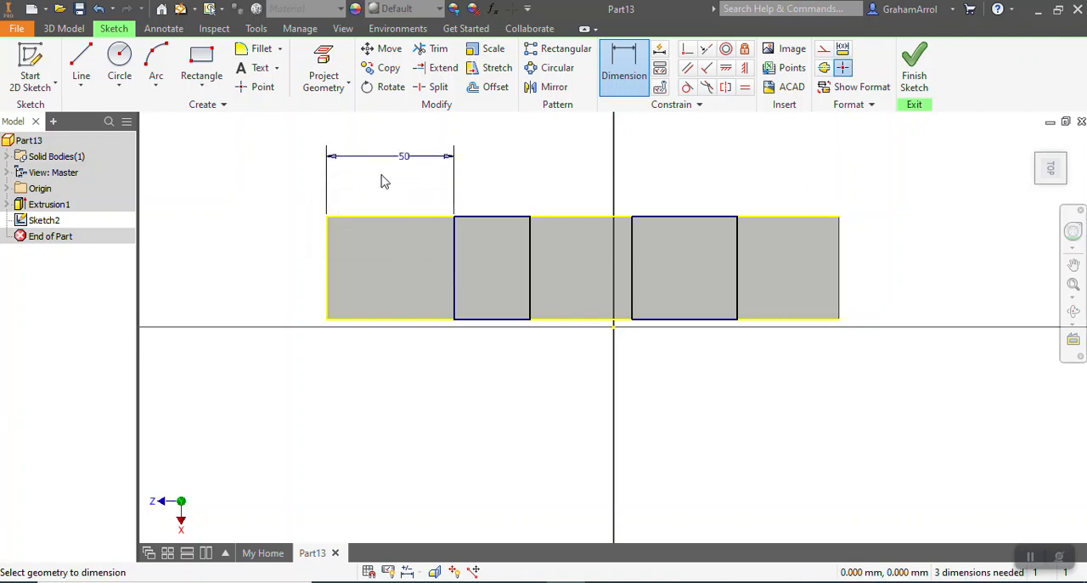
Dimension the width of the first rectangle, between its two short sides along the block, as 30 mm
click(454, 271)
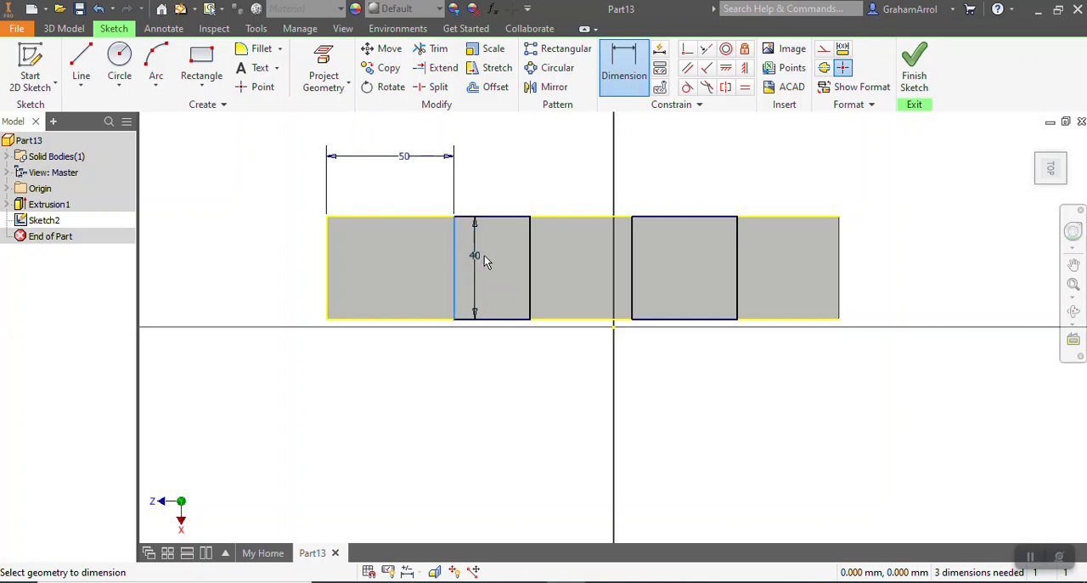
click(530, 267)
click(499, 180)
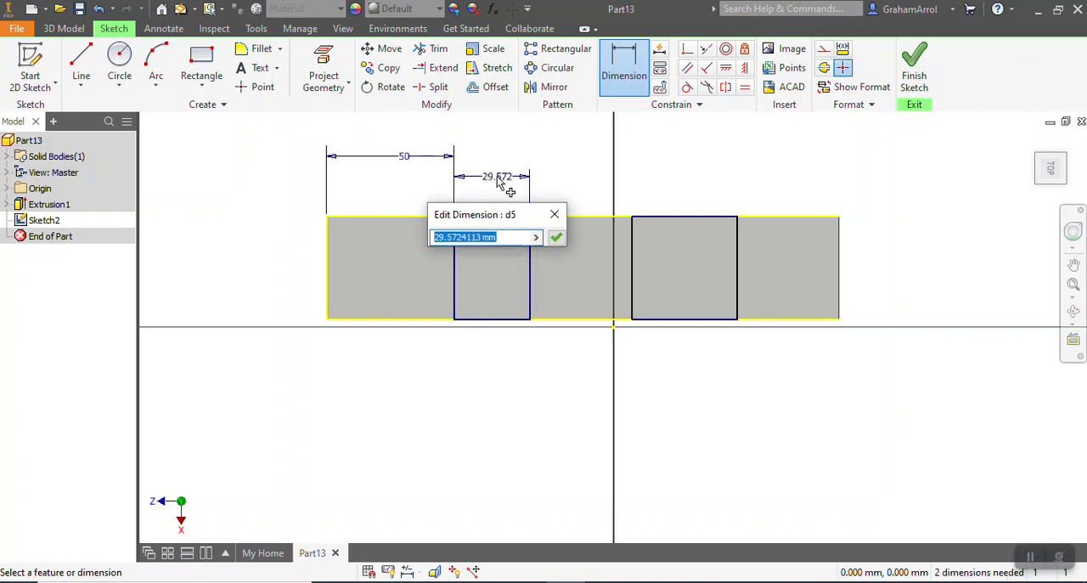
text(30)
key(Return)
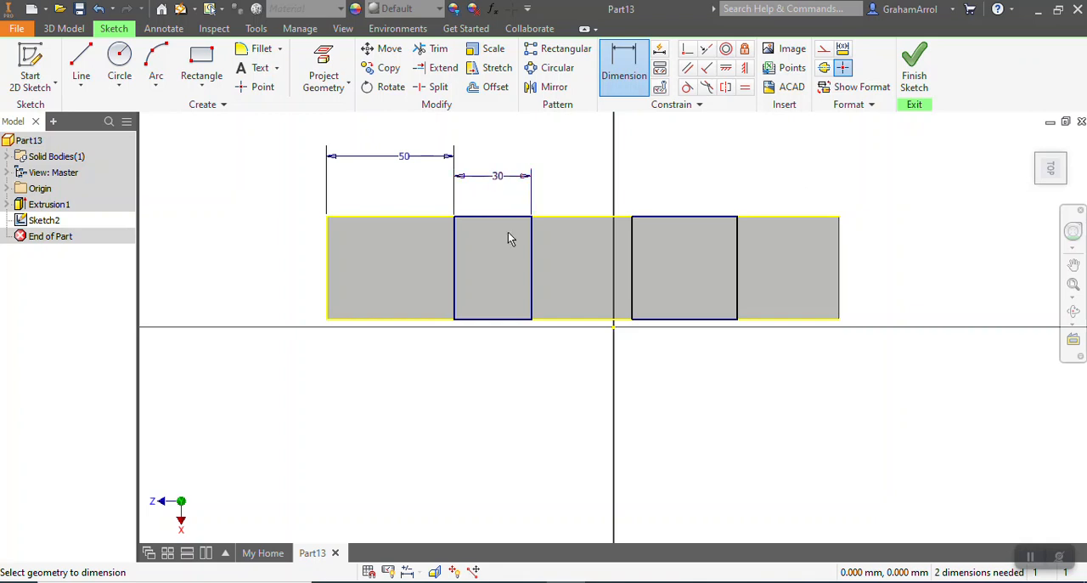
Dimension the gap between the two rectangles' facing sides as 40 mm
click(531, 265)
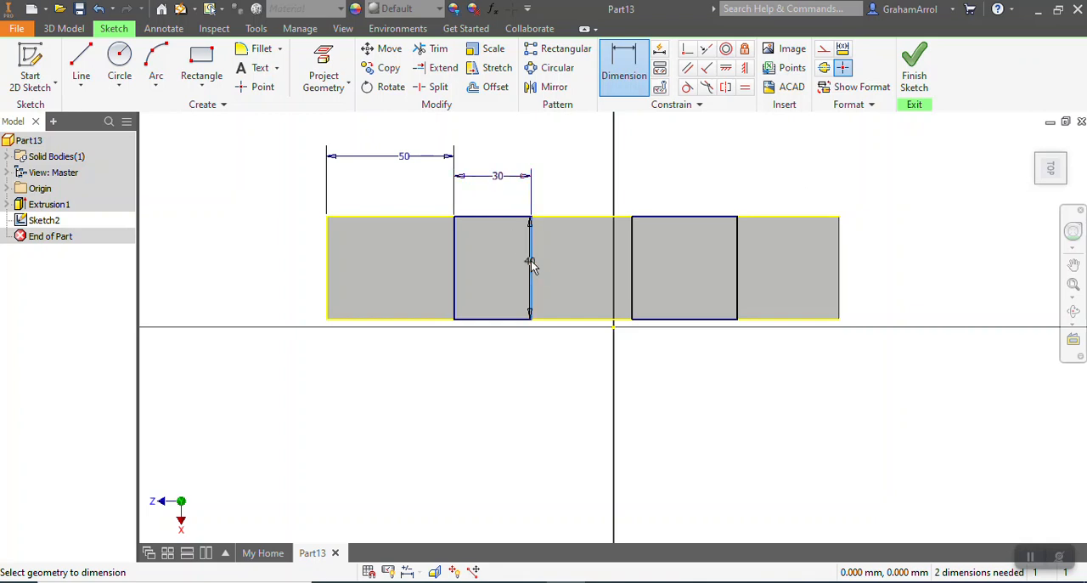
click(632, 255)
click(583, 193)
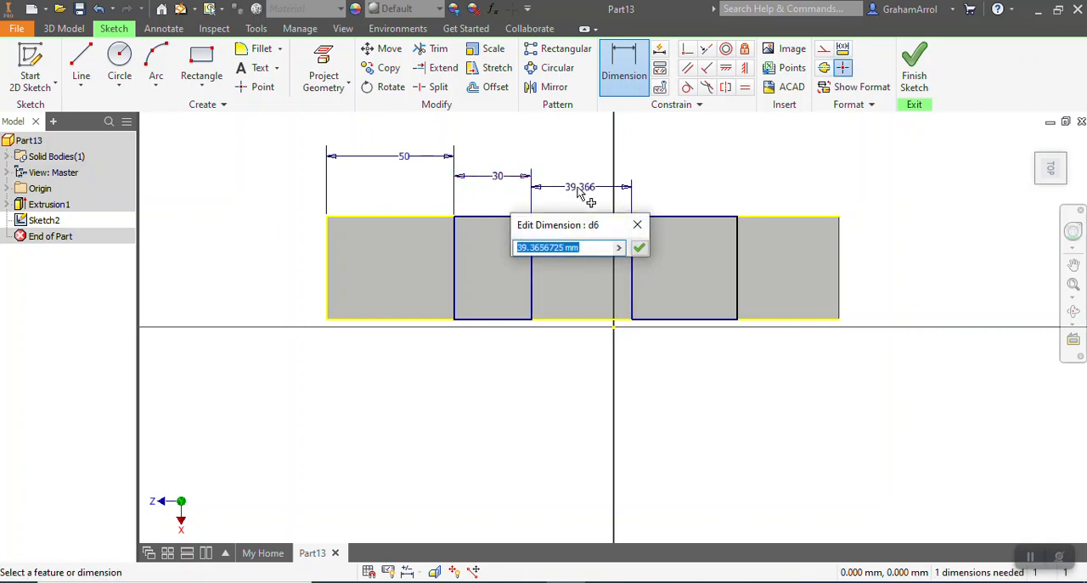
text(40)
key(Return)
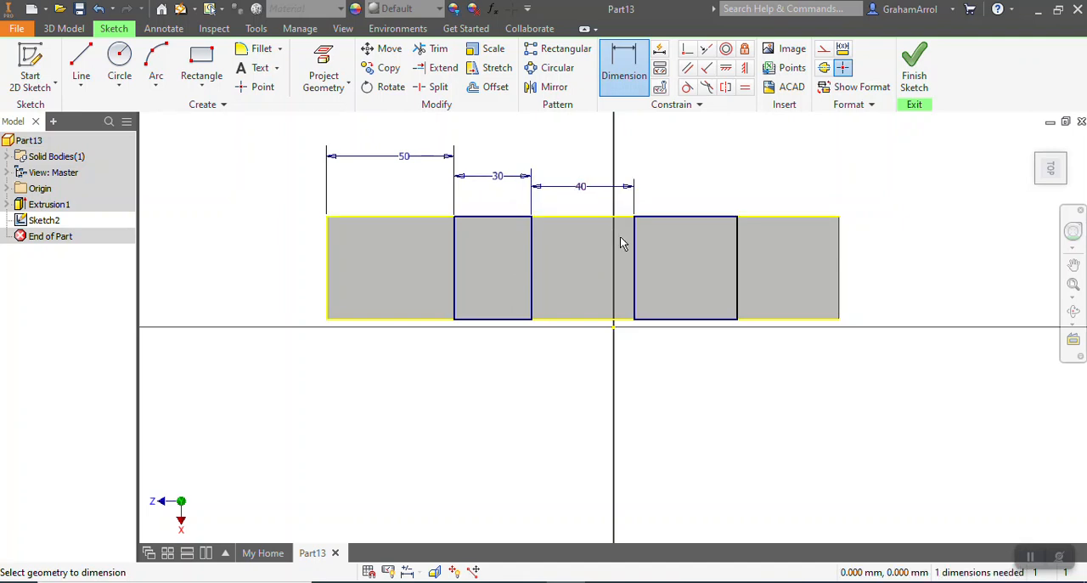
Dimension the width of the second rectangle along the block as 30 mm
click(634, 247)
click(736, 255)
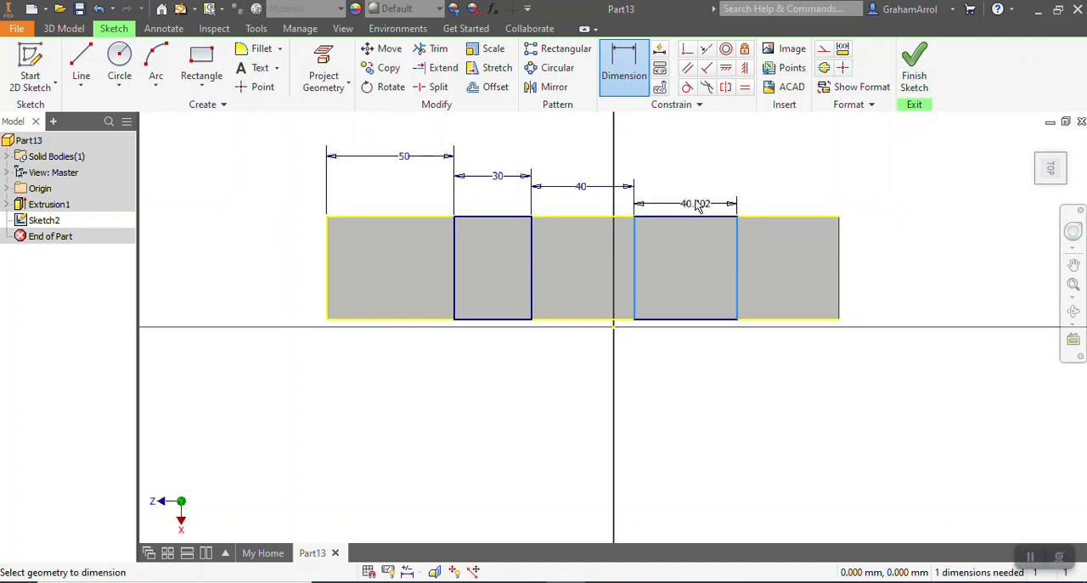
click(695, 197)
text(30)
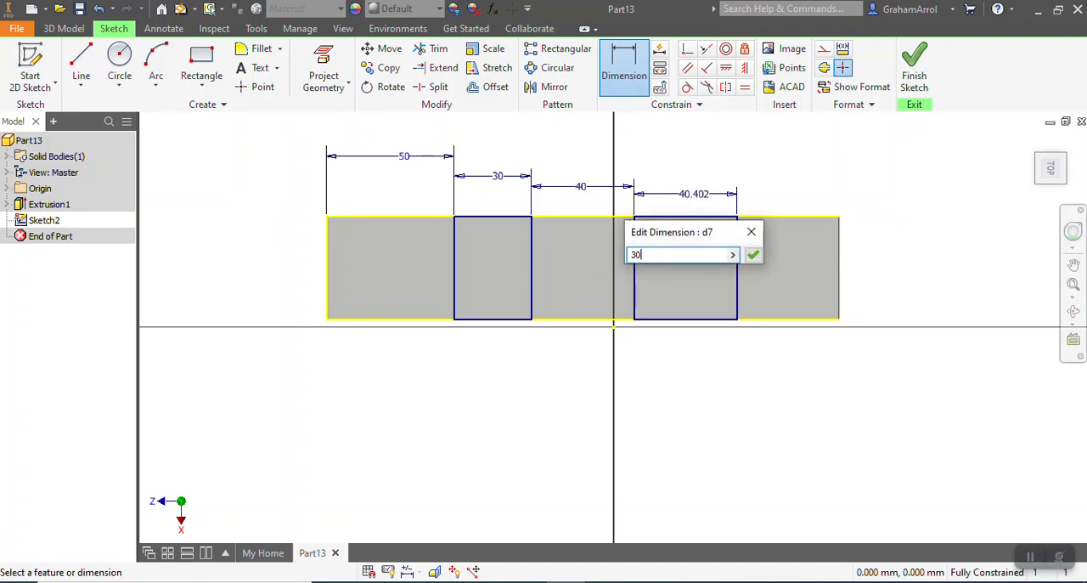
key(Return)
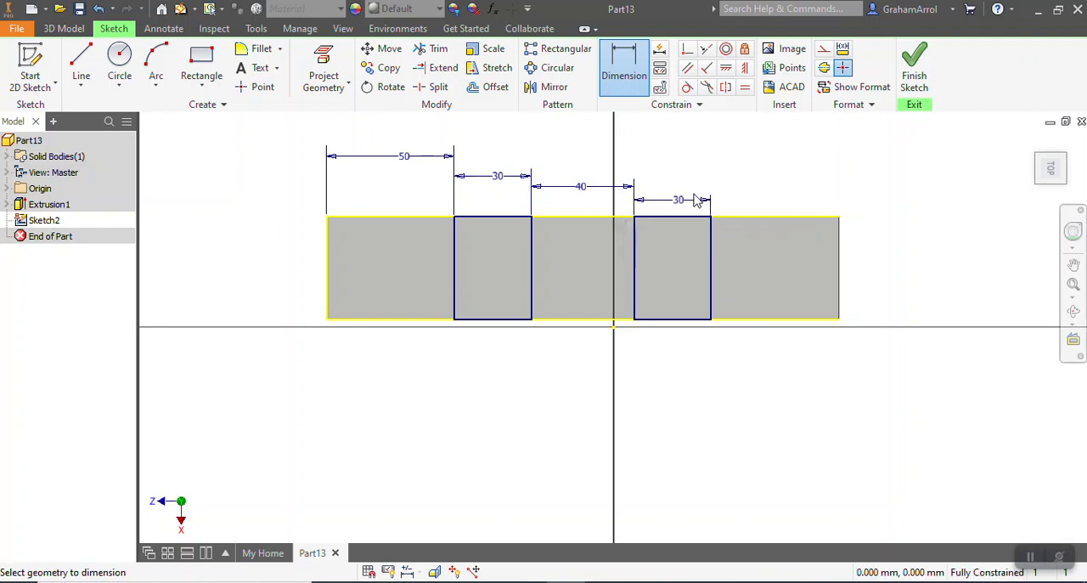
Finish the sketch and extrude both rectangles as a cut 10 mm deep into the block
click(916, 73)
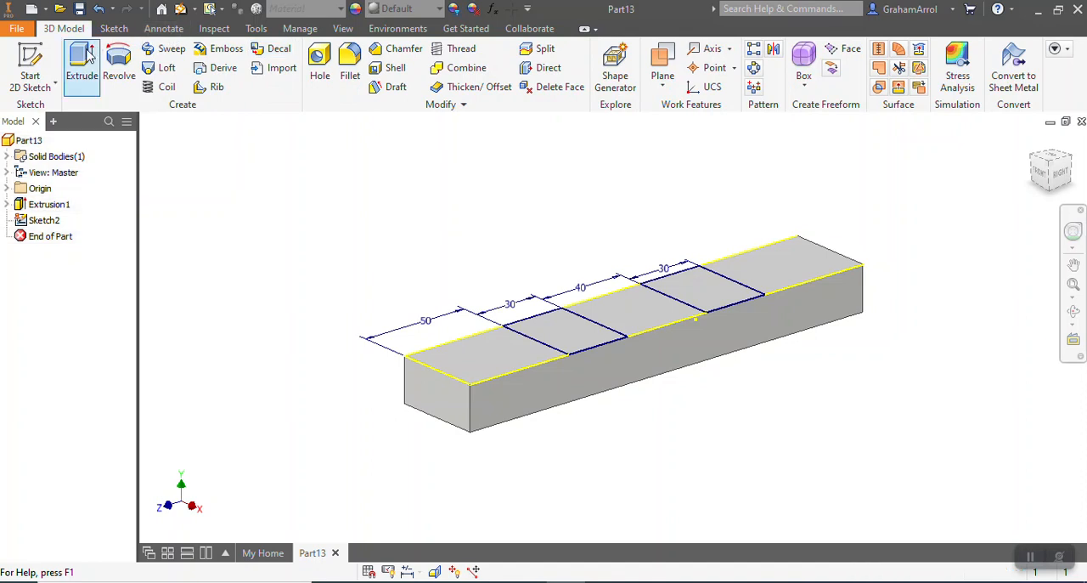
click(90, 64)
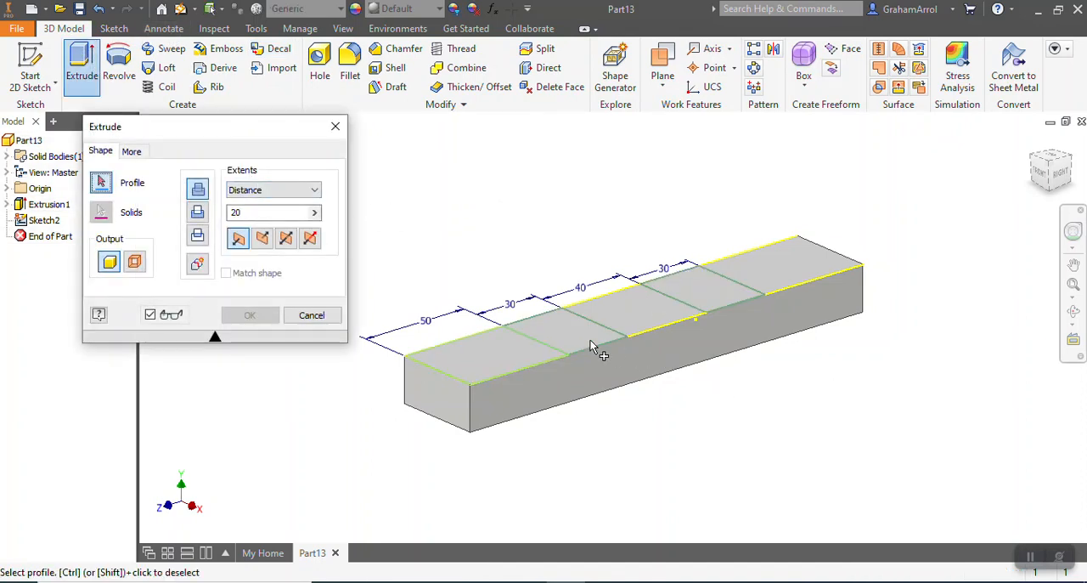
click(565, 331)
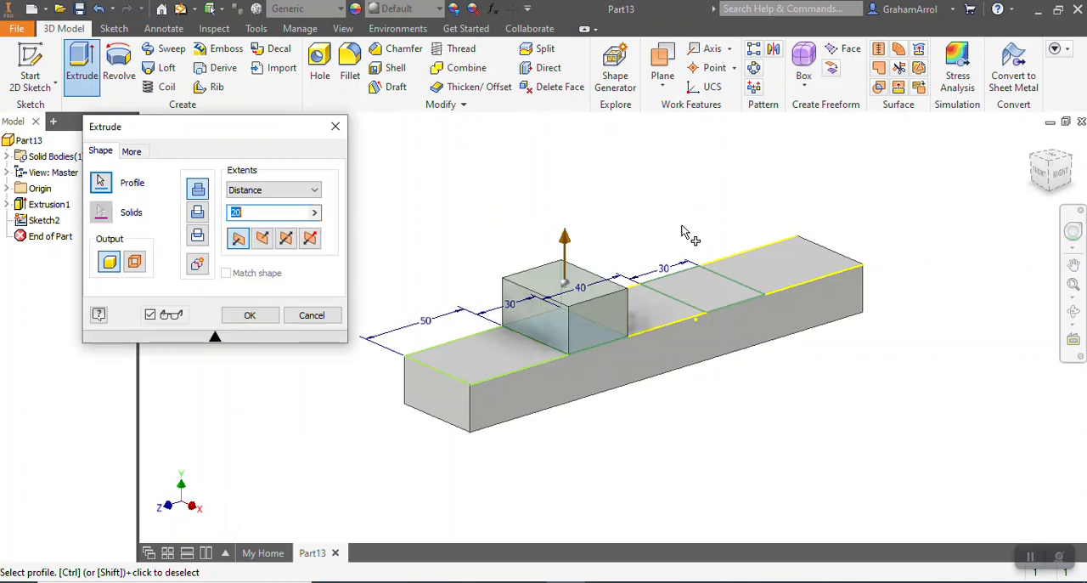
click(701, 272)
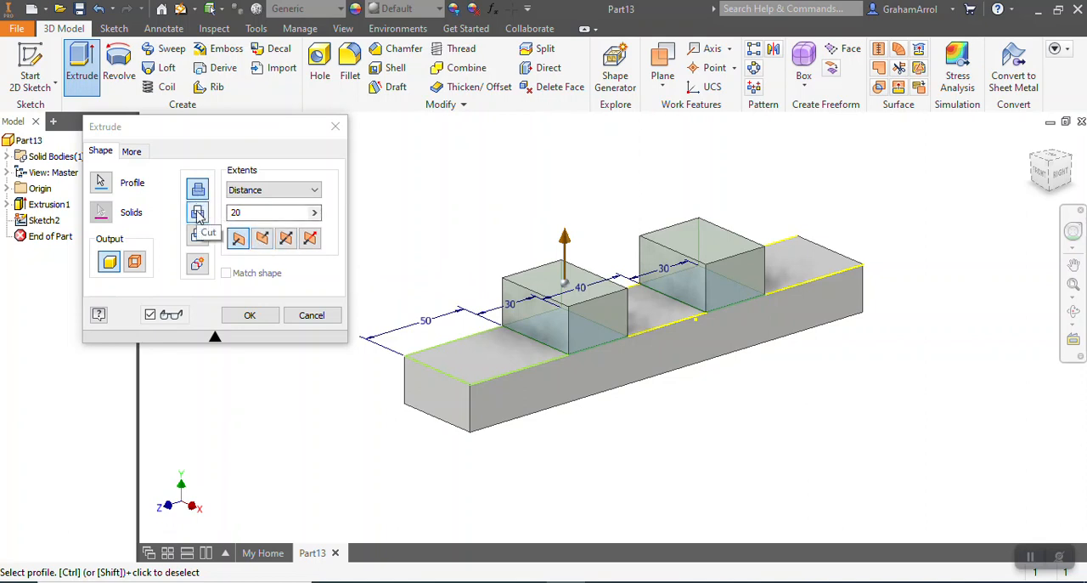
click(198, 213)
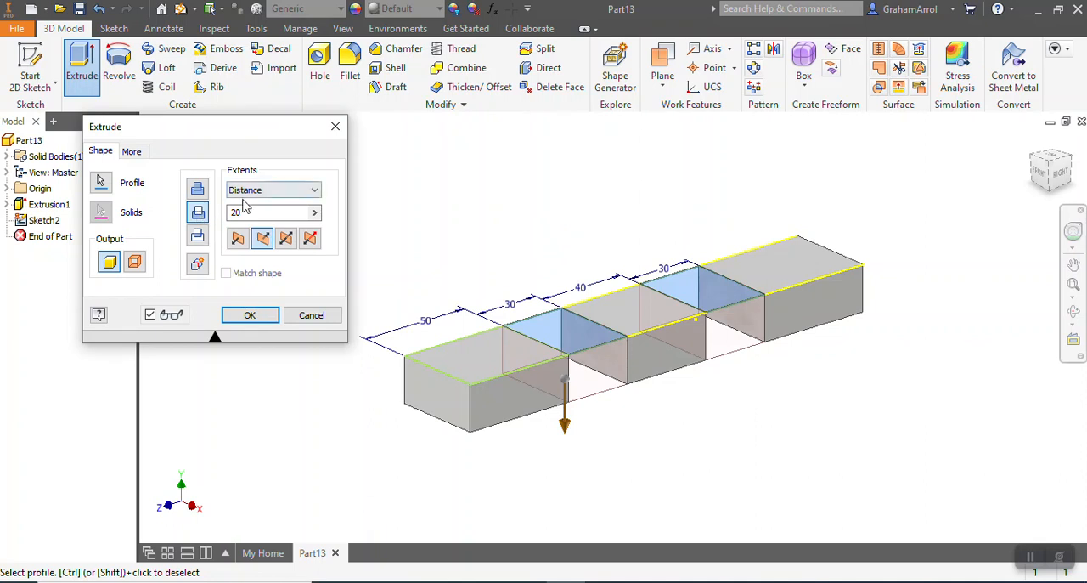
click(233, 212)
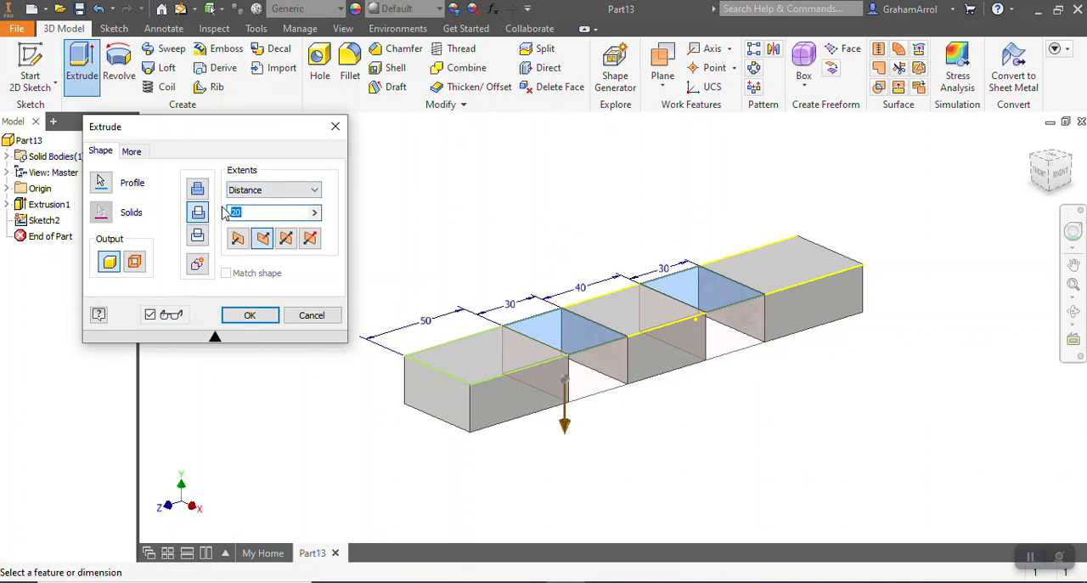
text(10)
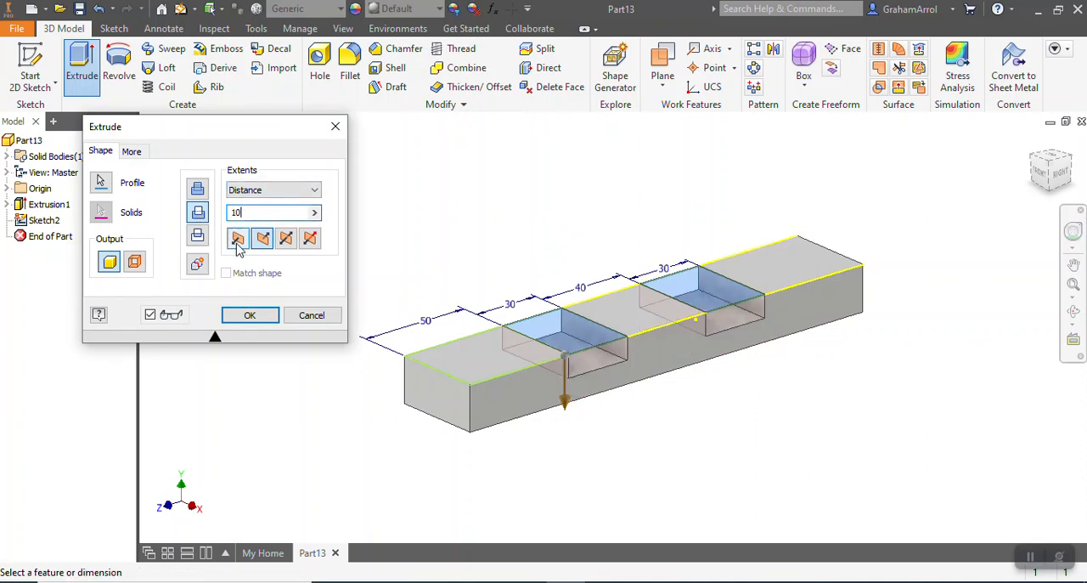
click(252, 315)
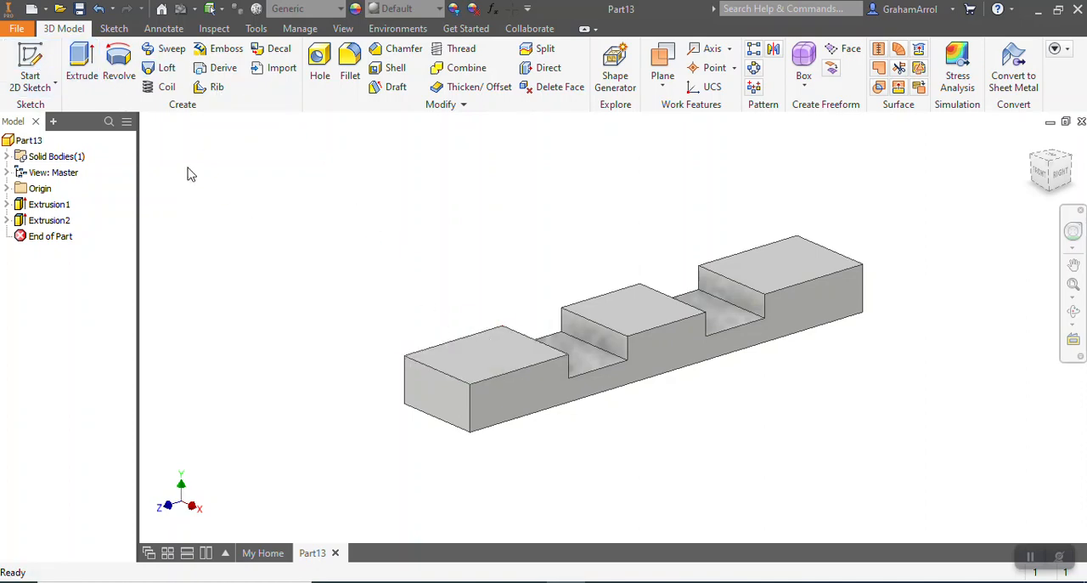
Start a sketch on the left end's top face and draw a diagonal about 46 mm long from the end edge's midpoint to the upper long edge
click(29, 67)
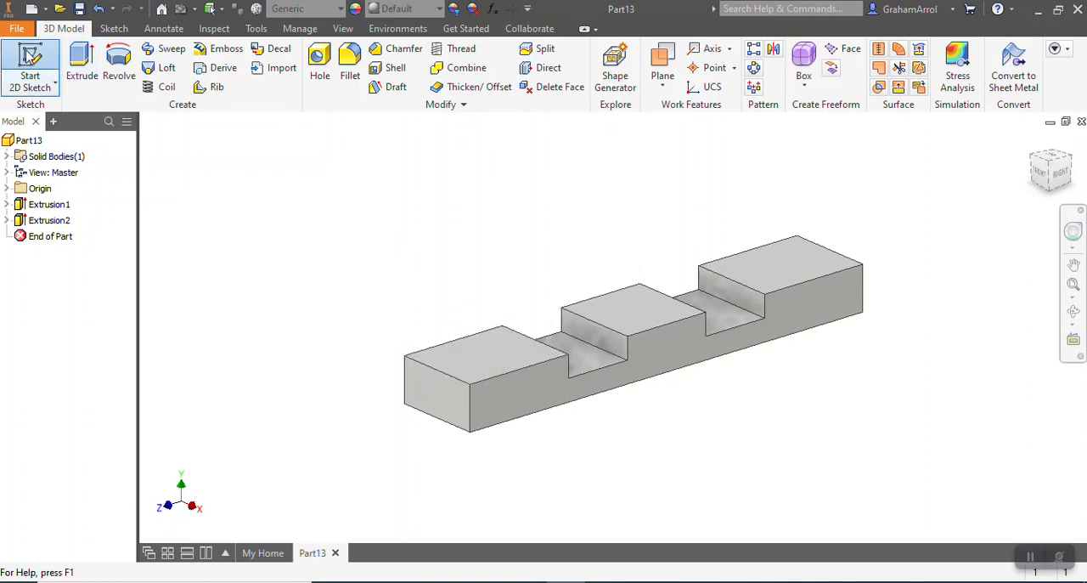
click(477, 350)
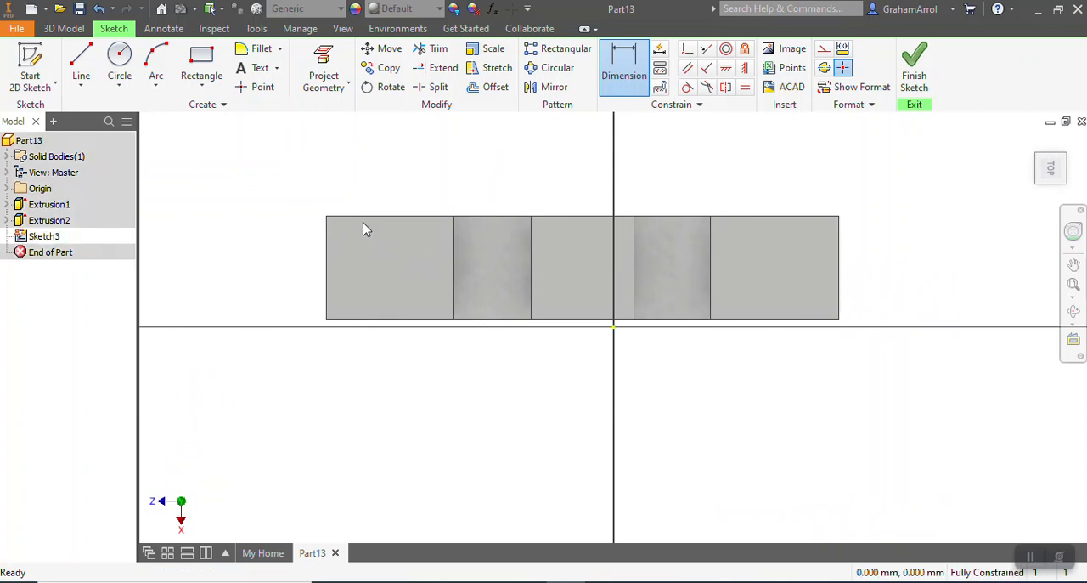
scroll(365, 229, up, 3)
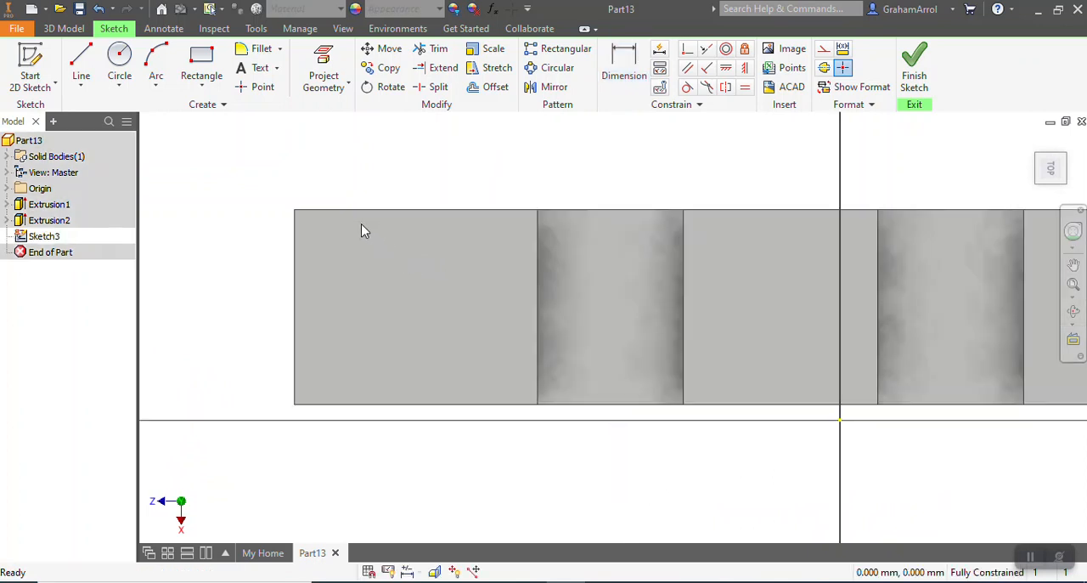
click(80, 64)
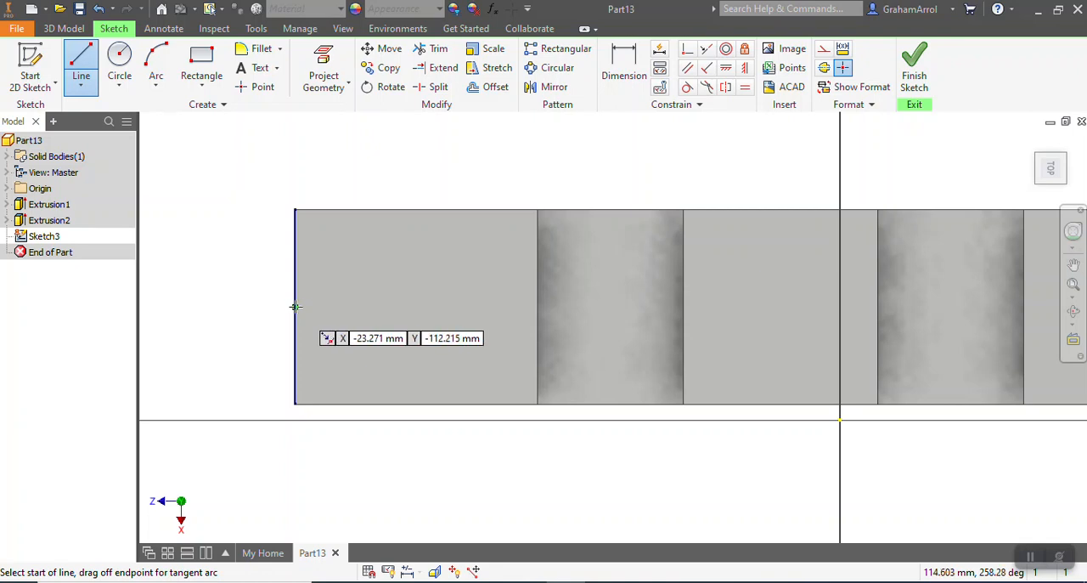
click(294, 307)
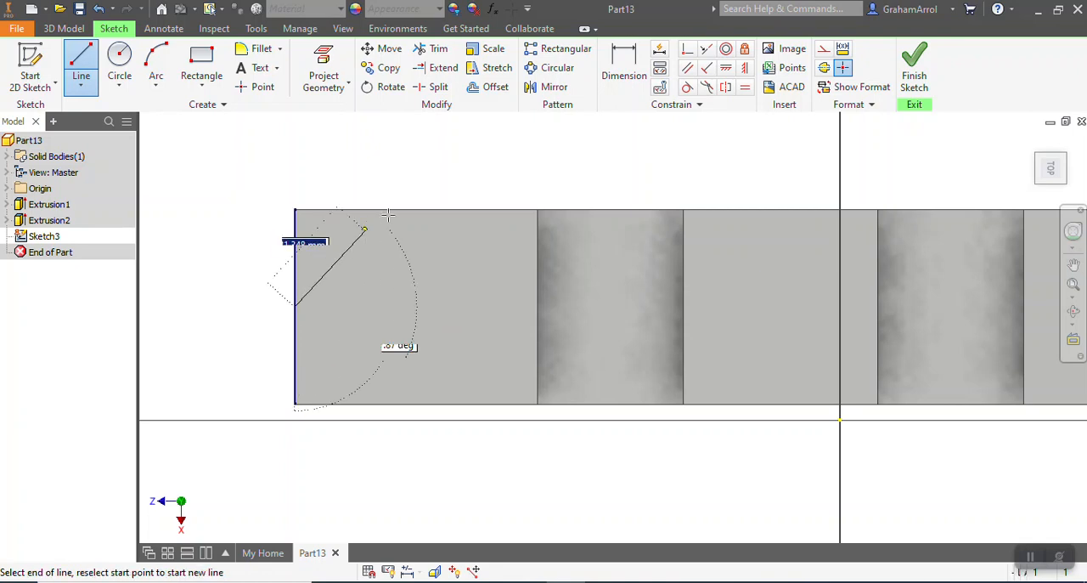
double_click(498, 210)
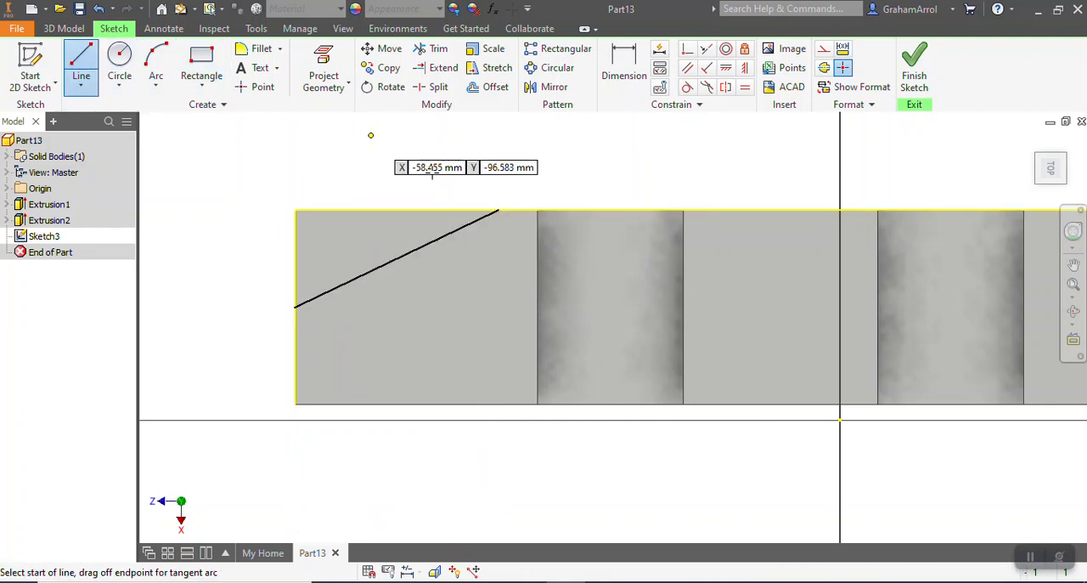
Close the corner triangle with lines along the long edge and the end edge, meeting at the block's corner
click(498, 210)
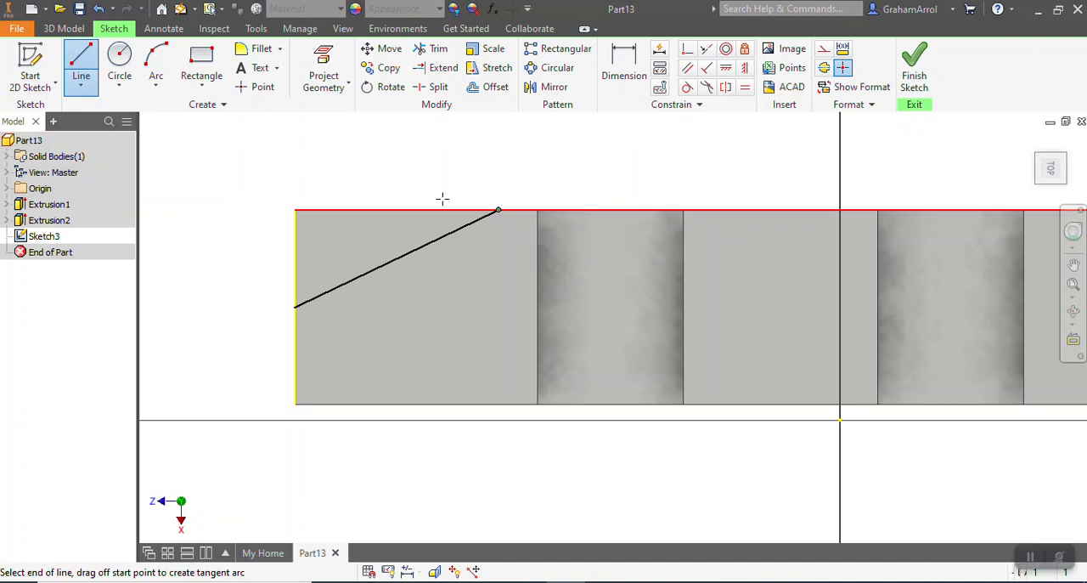
double_click(295, 210)
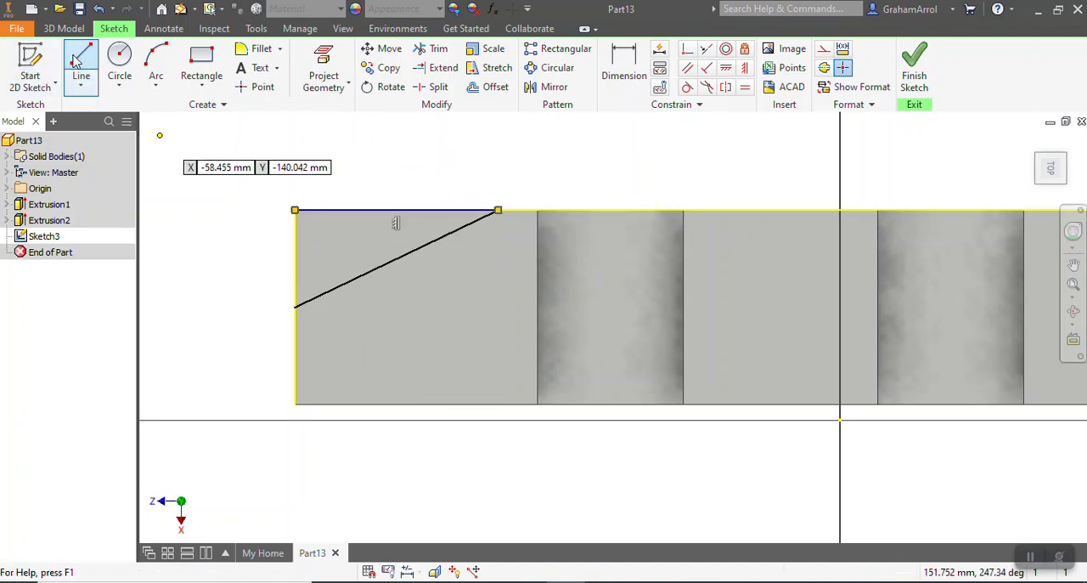
click(295, 209)
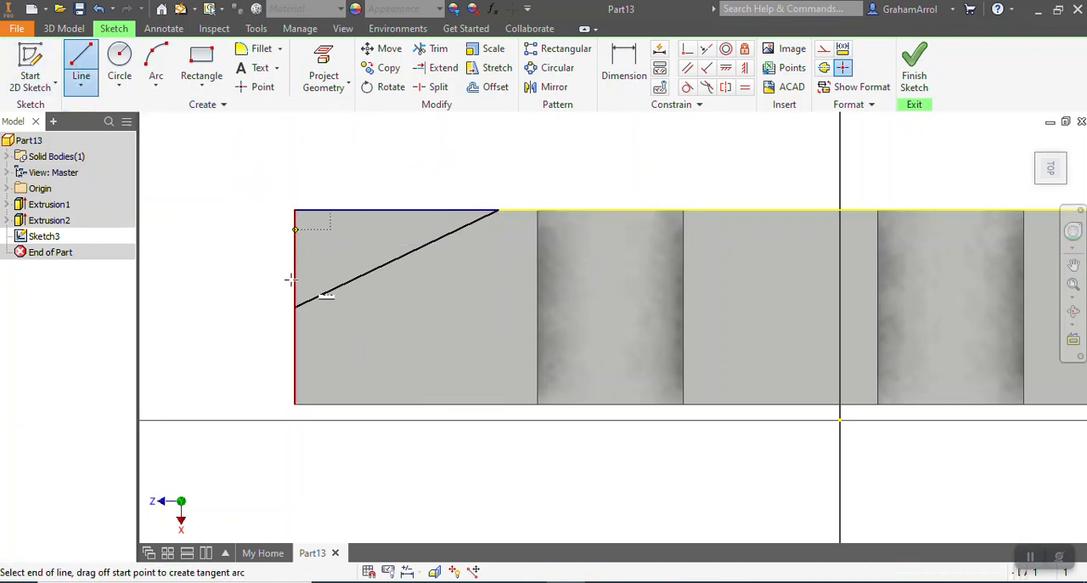
double_click(295, 306)
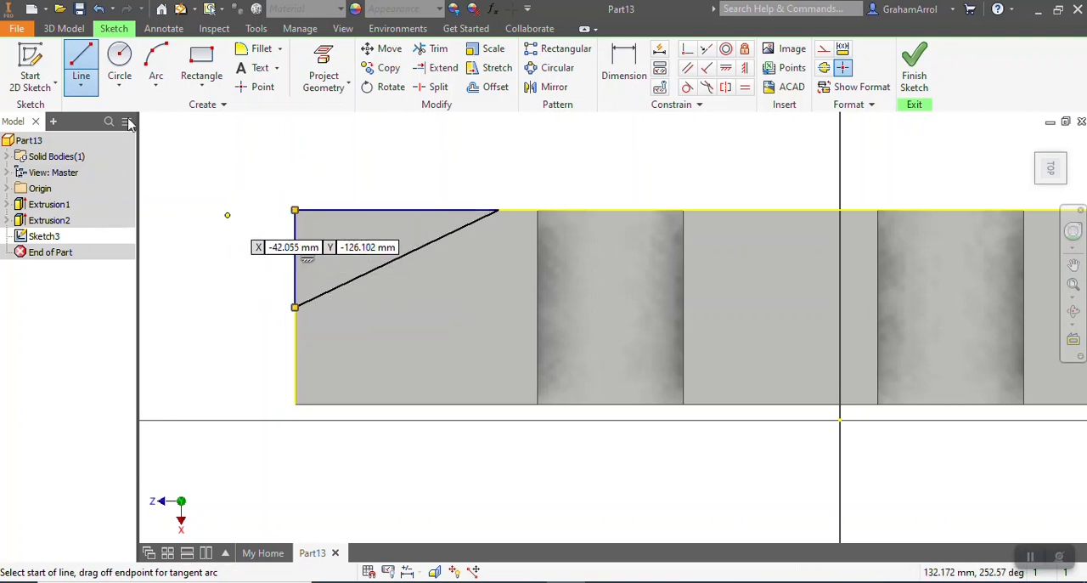
Dimension the distance from the block's end edge to the diagonal's far endpoint as 40 mm
click(625, 72)
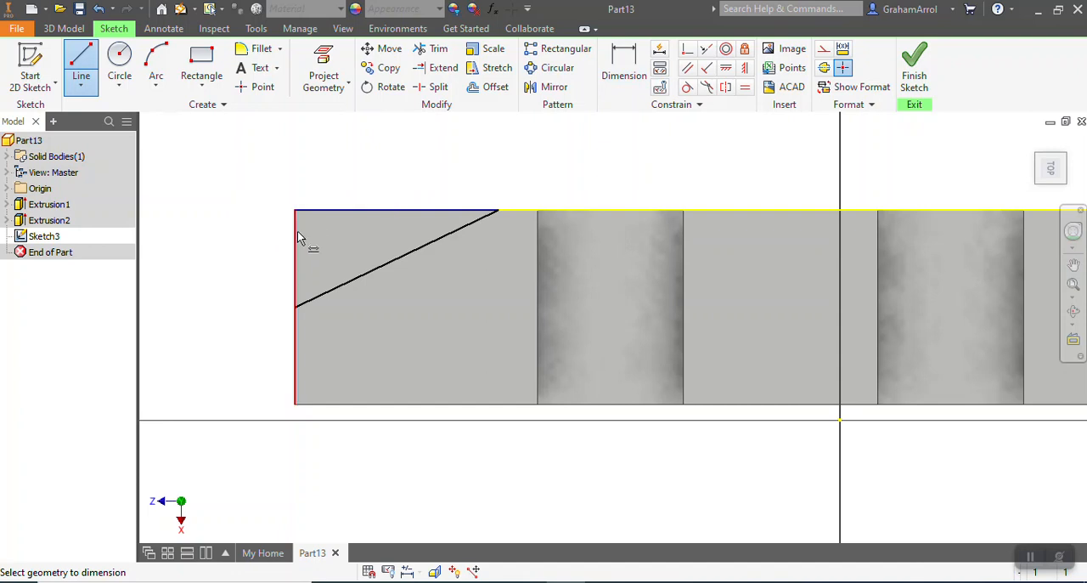
click(296, 231)
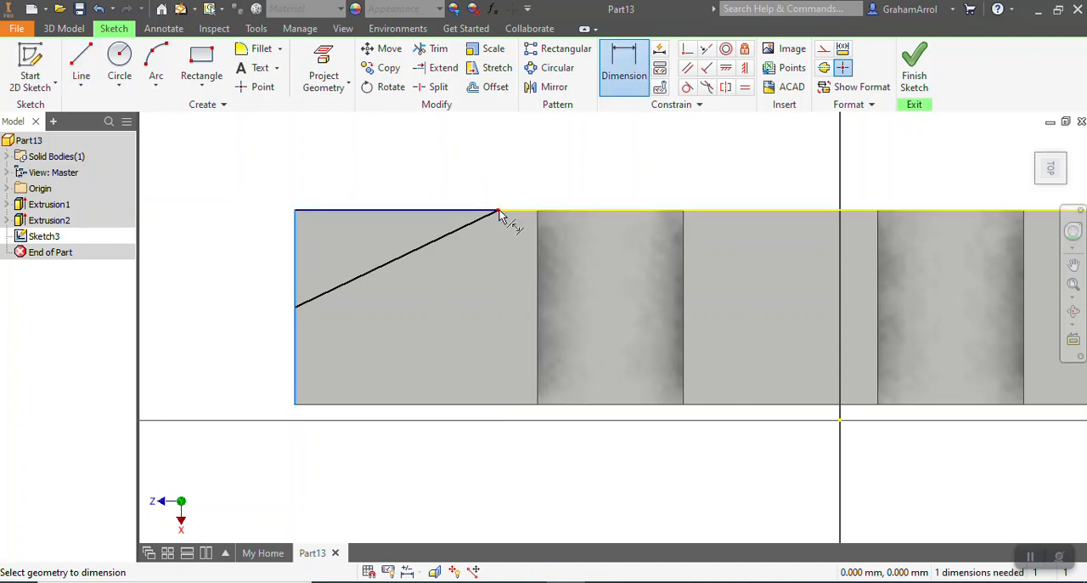
click(498, 212)
click(436, 170)
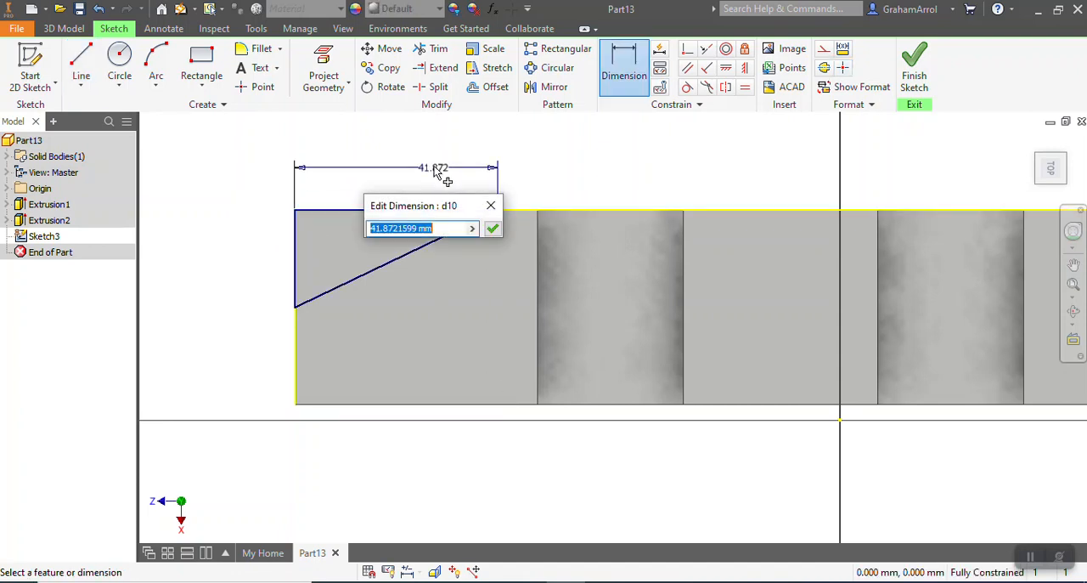
key(Return)
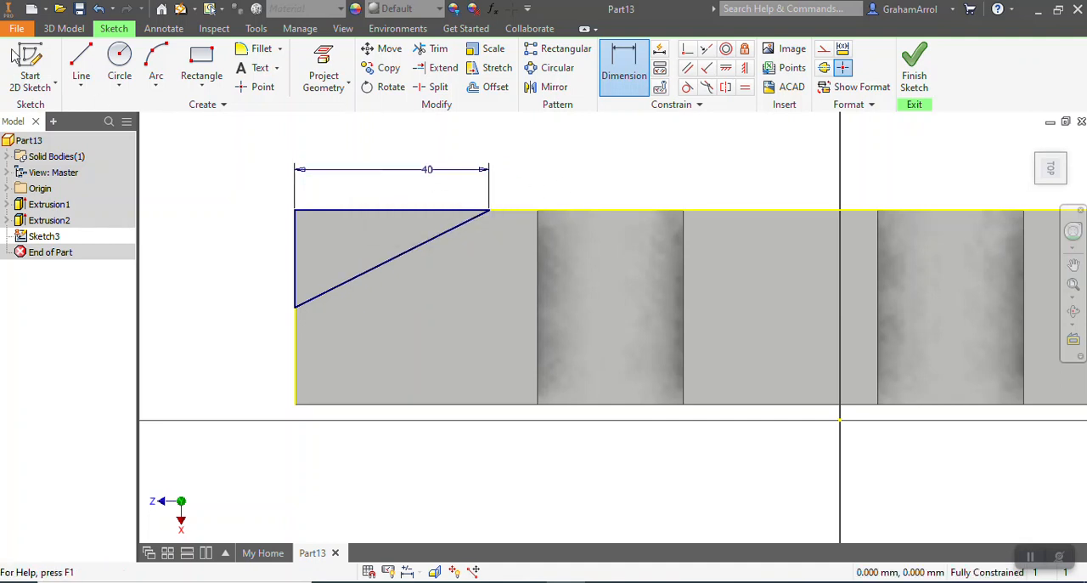
Draw a second corner triangle from the end edge's midpoint to the lower long edge, ending opposite the first triangle's far corner and closed along the block's edges
click(81, 62)
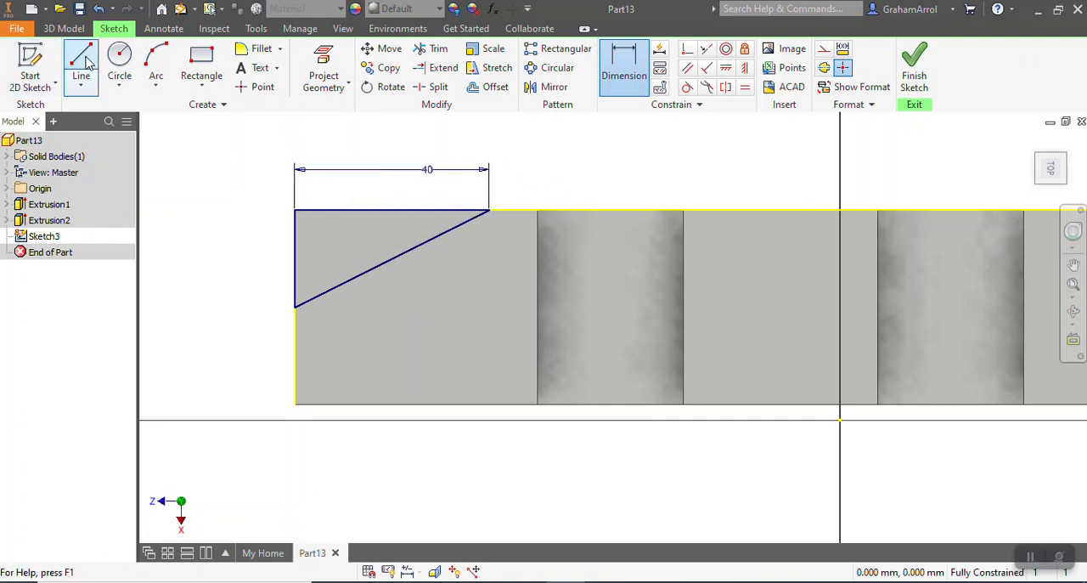
click(295, 306)
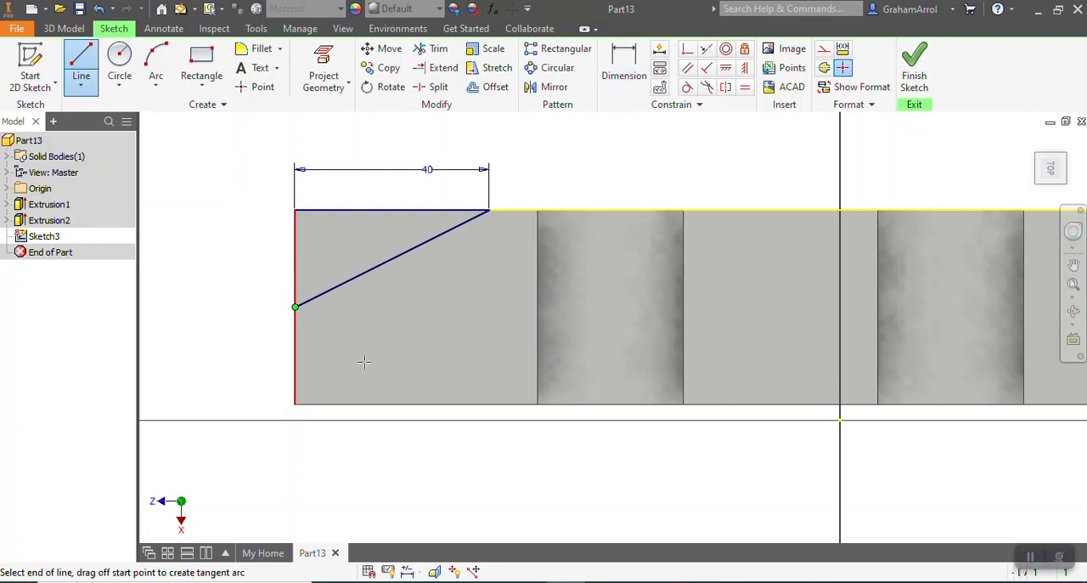
click(486, 406)
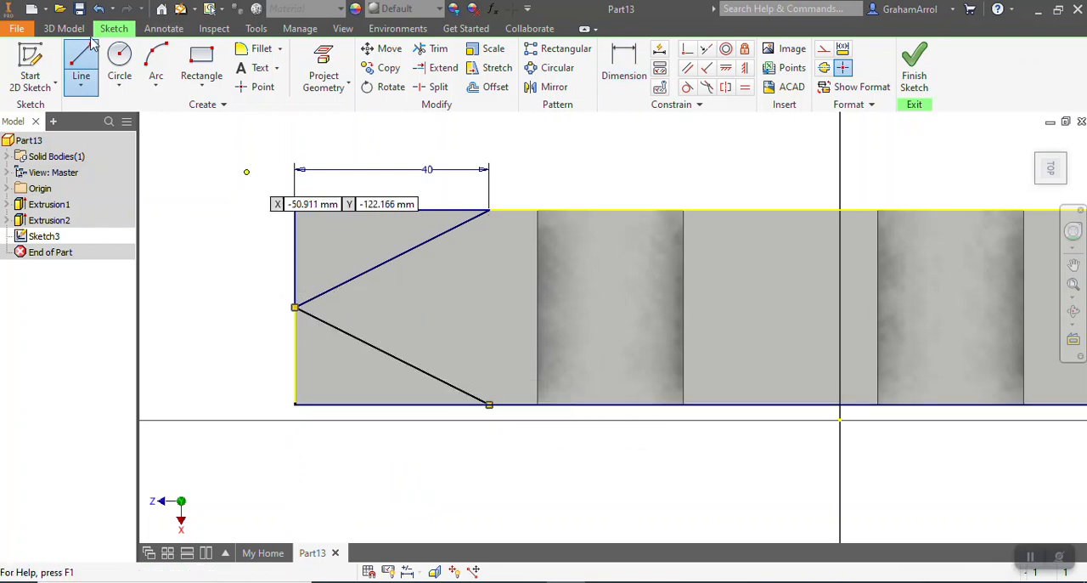
click(295, 306)
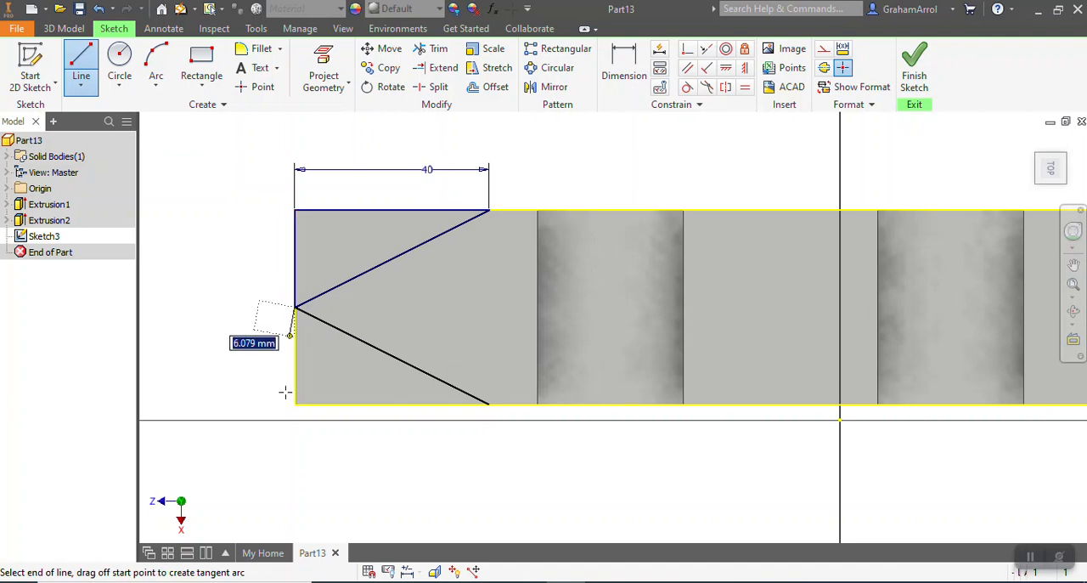
click(295, 404)
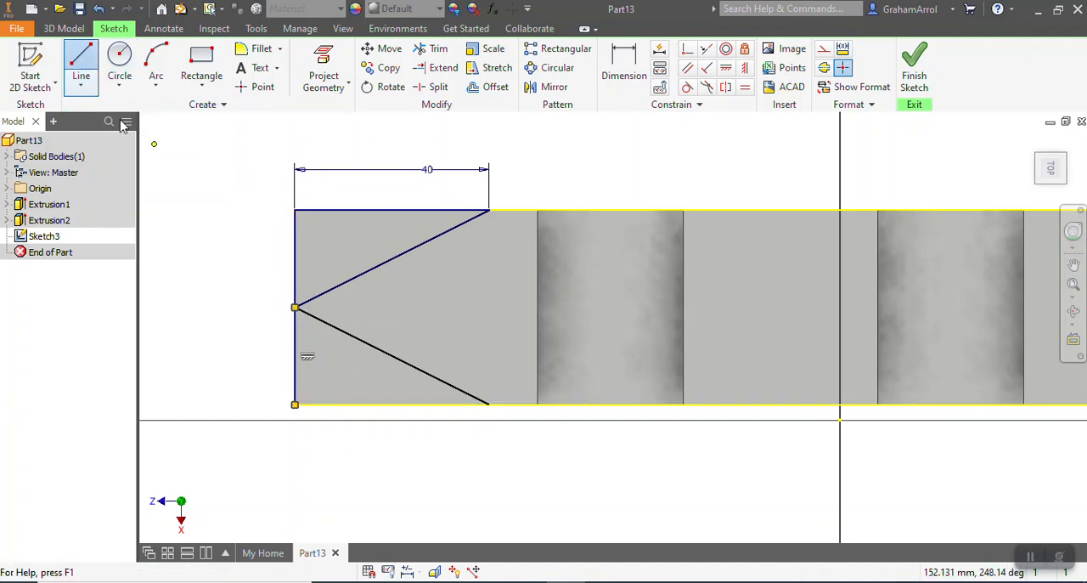
click(295, 405)
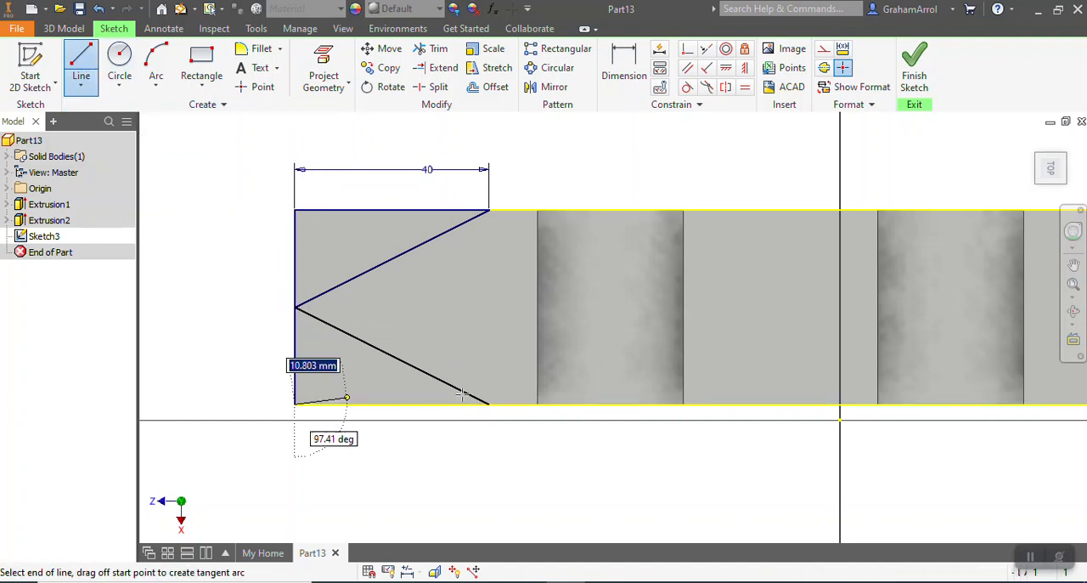
click(489, 404)
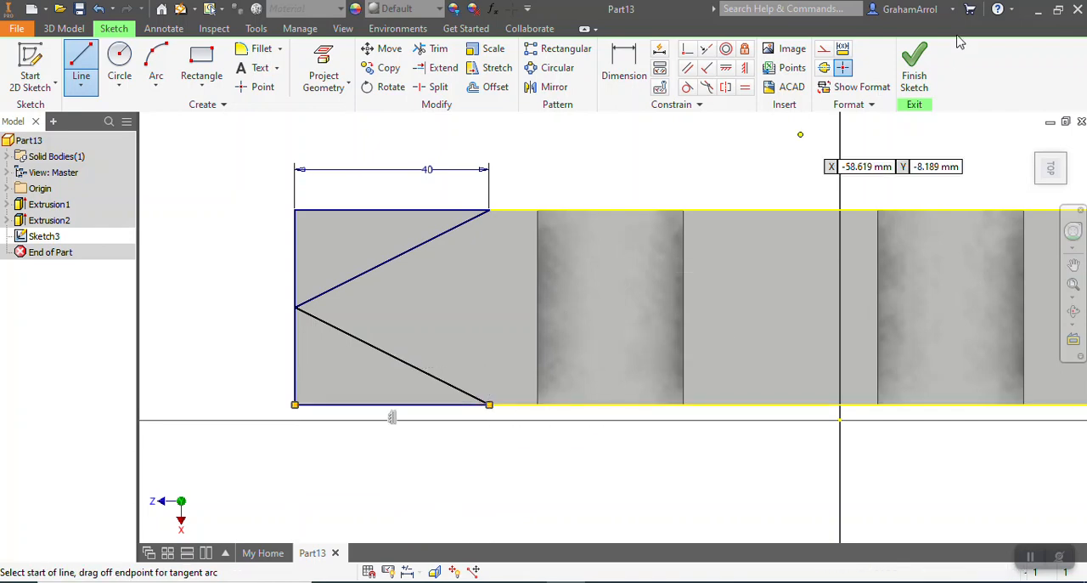
Finish the sketch and extrude both corner triangles as a cut 20 mm deep through the block
click(915, 68)
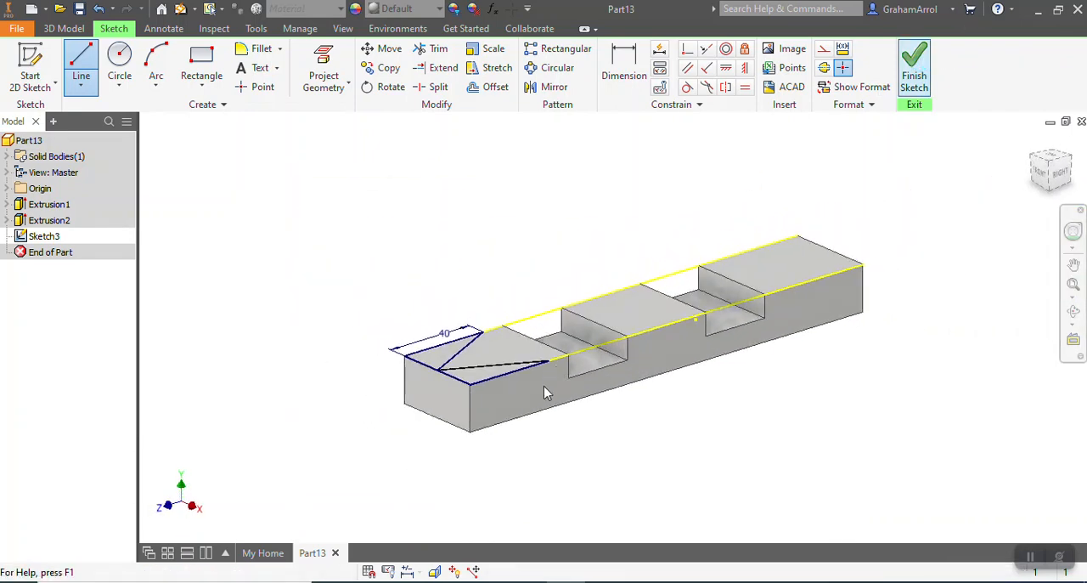
key(e)
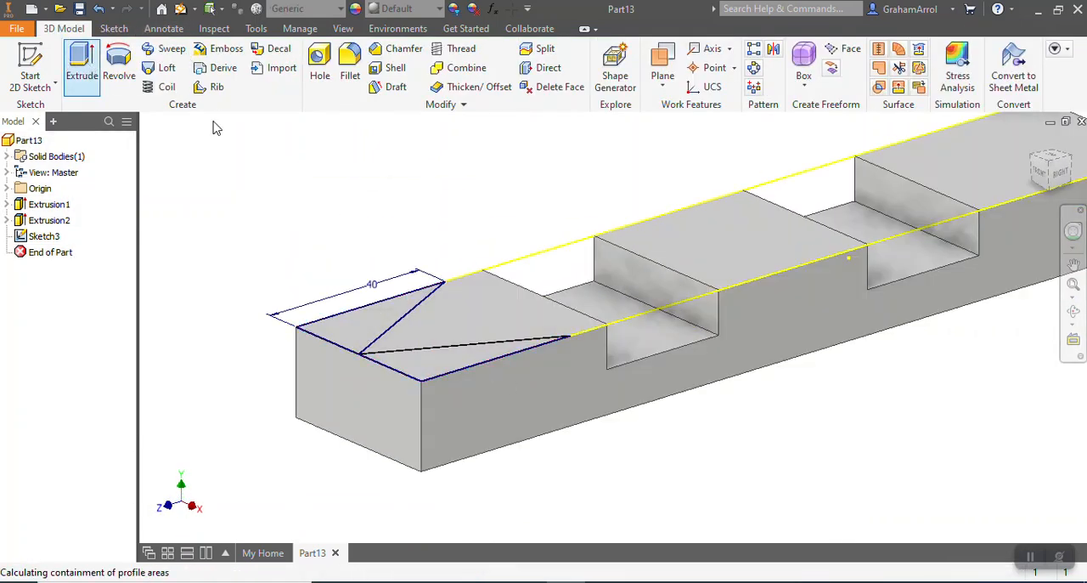
drag(293, 125, 215, 115)
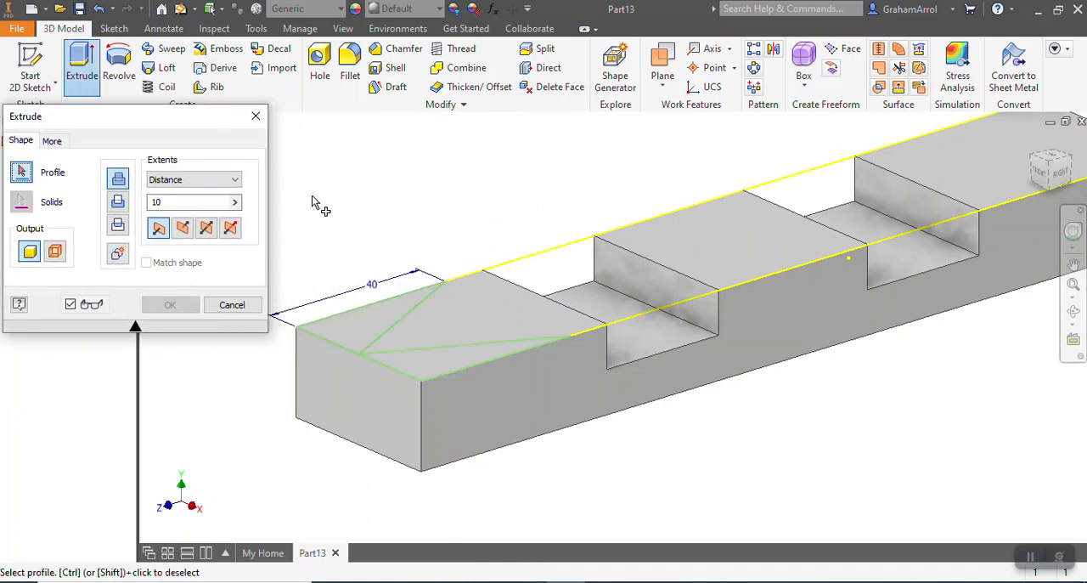
click(345, 318)
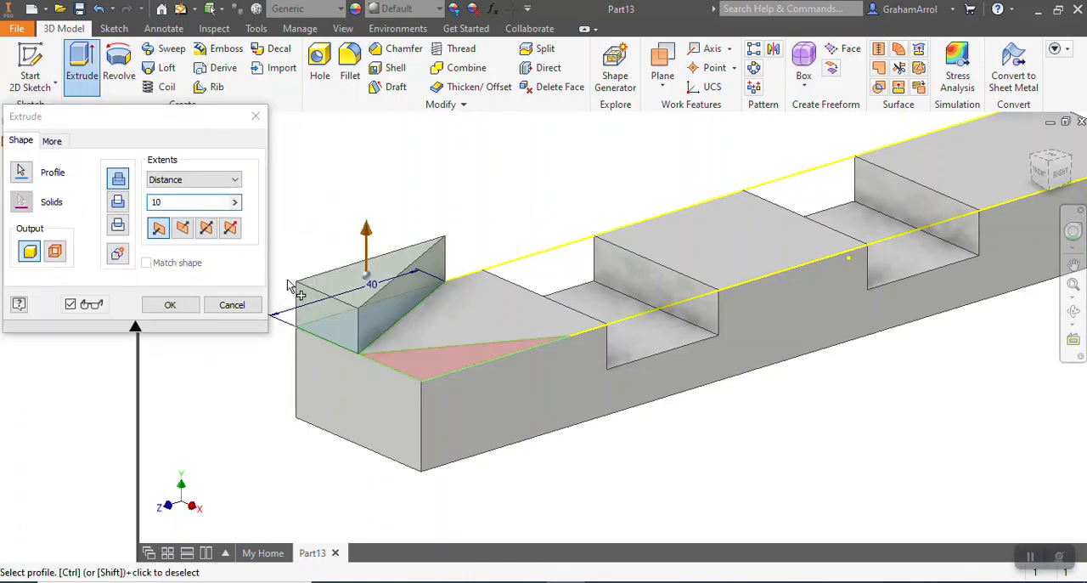
click(431, 374)
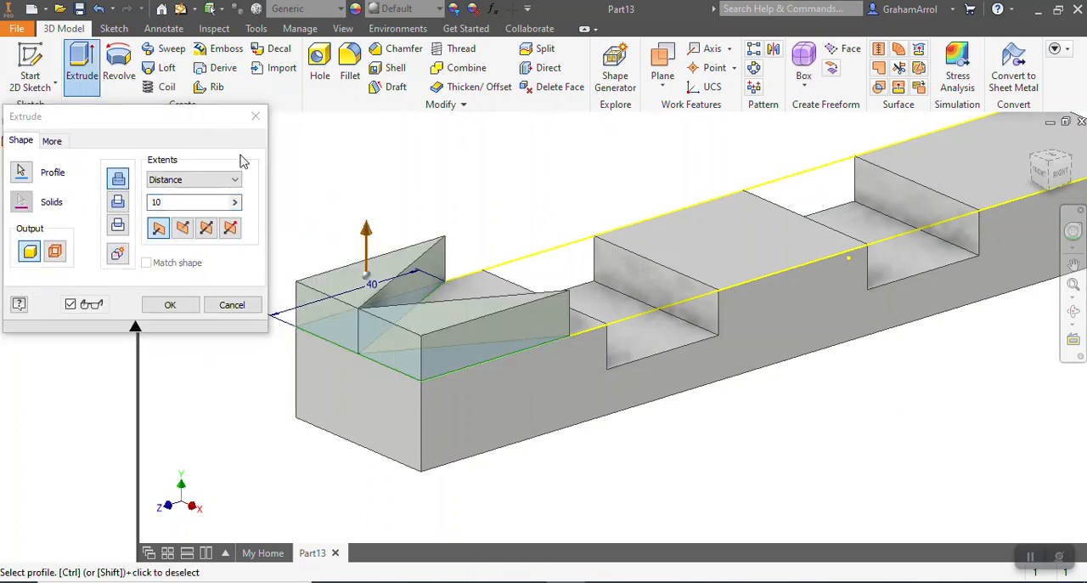
click(119, 204)
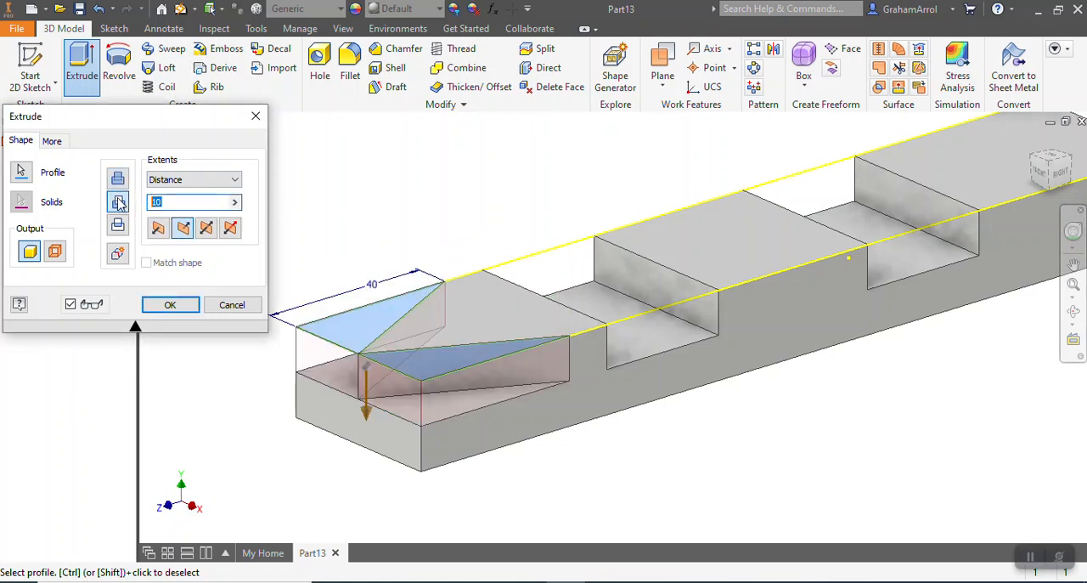
click(189, 307)
Fillet the two vertical edges at the block's square end with a 20 mm radius
scroll(252, 343, up, 4)
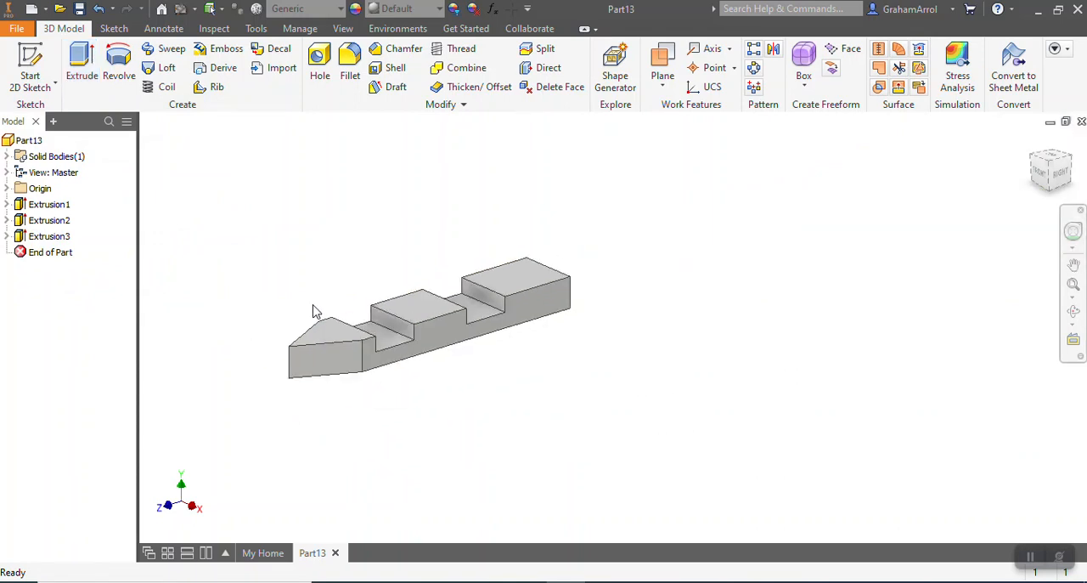
scroll(314, 313, down, 2)
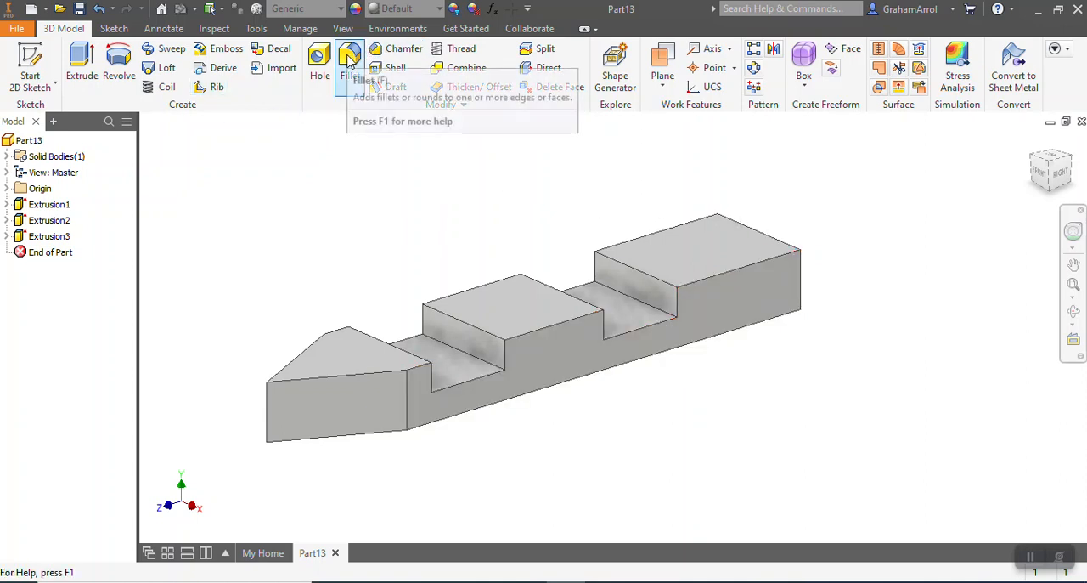
click(350, 68)
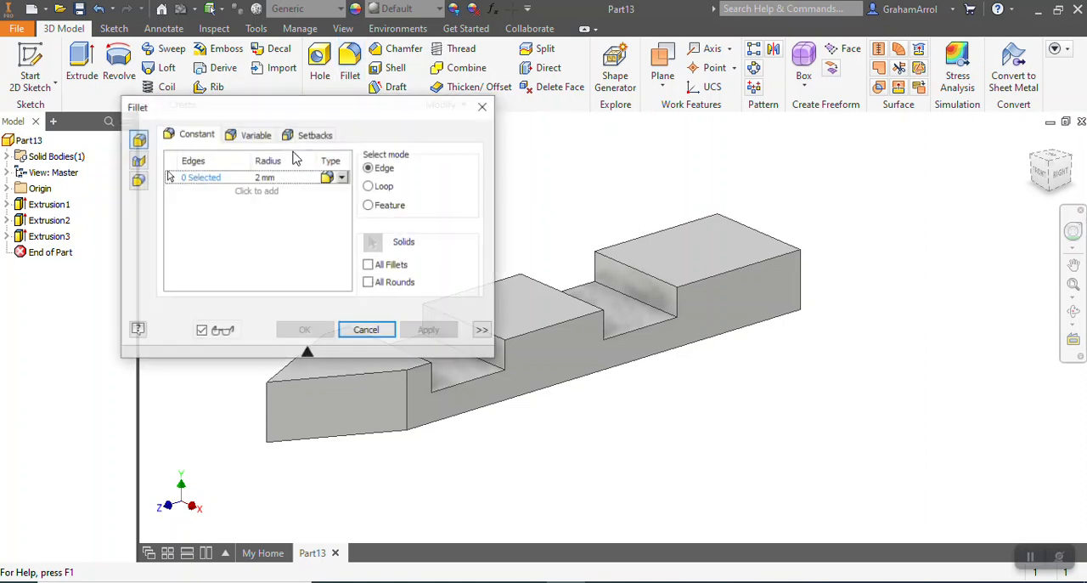
drag(293, 109, 228, 77)
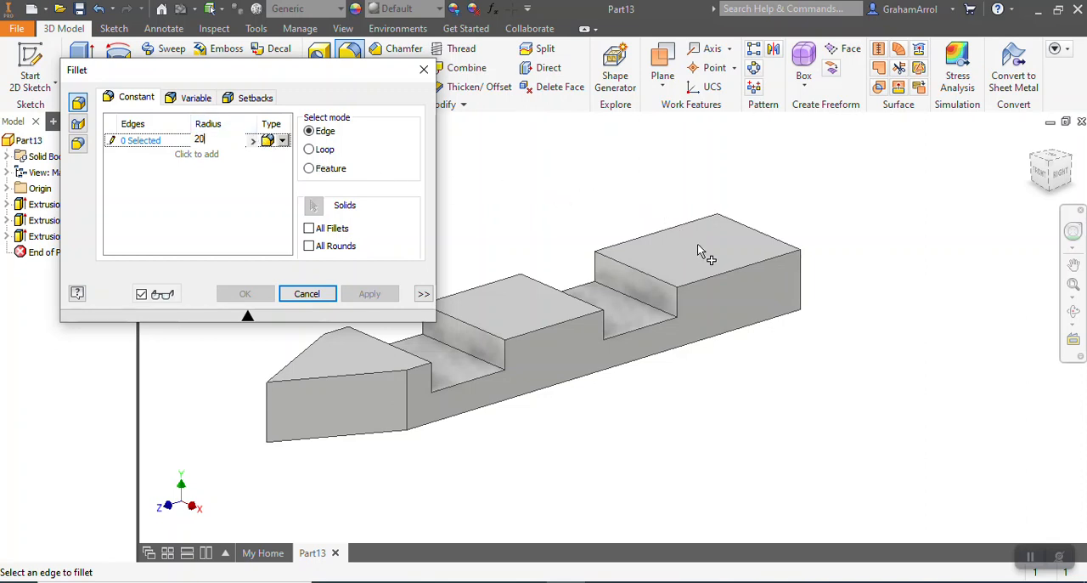
click(802, 286)
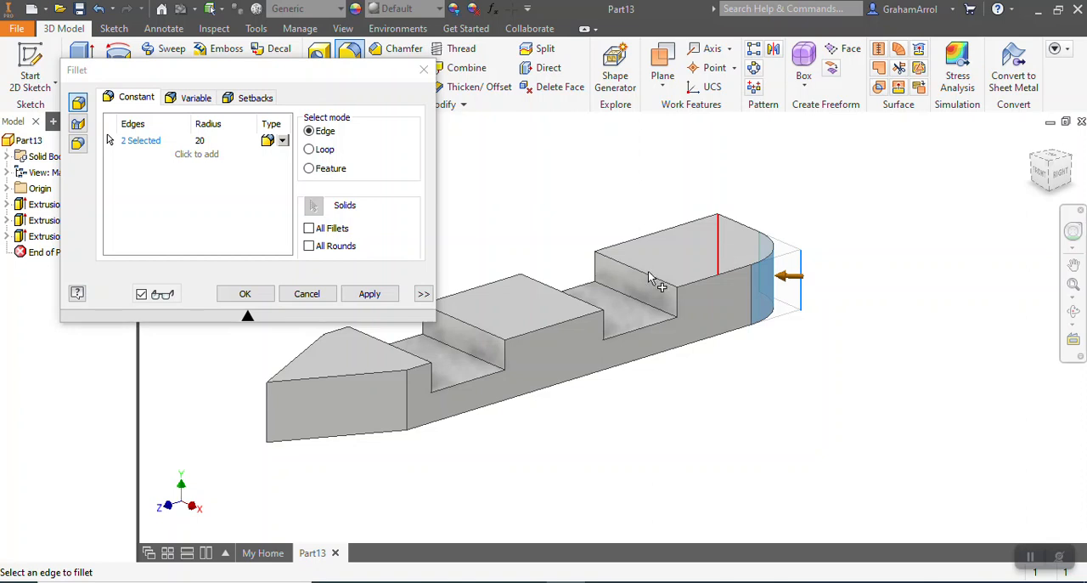
click(367, 295)
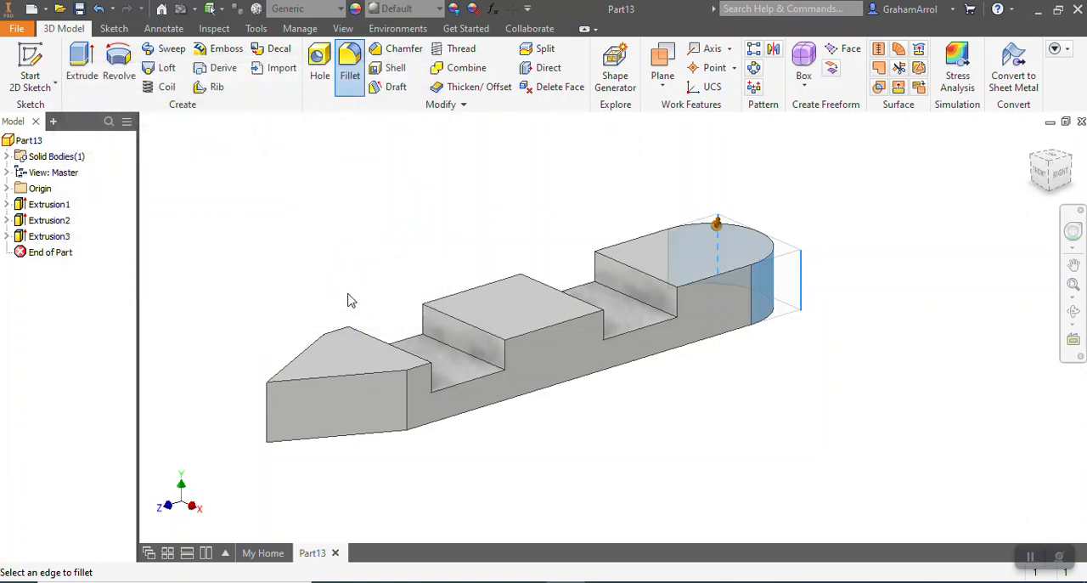
click(306, 294)
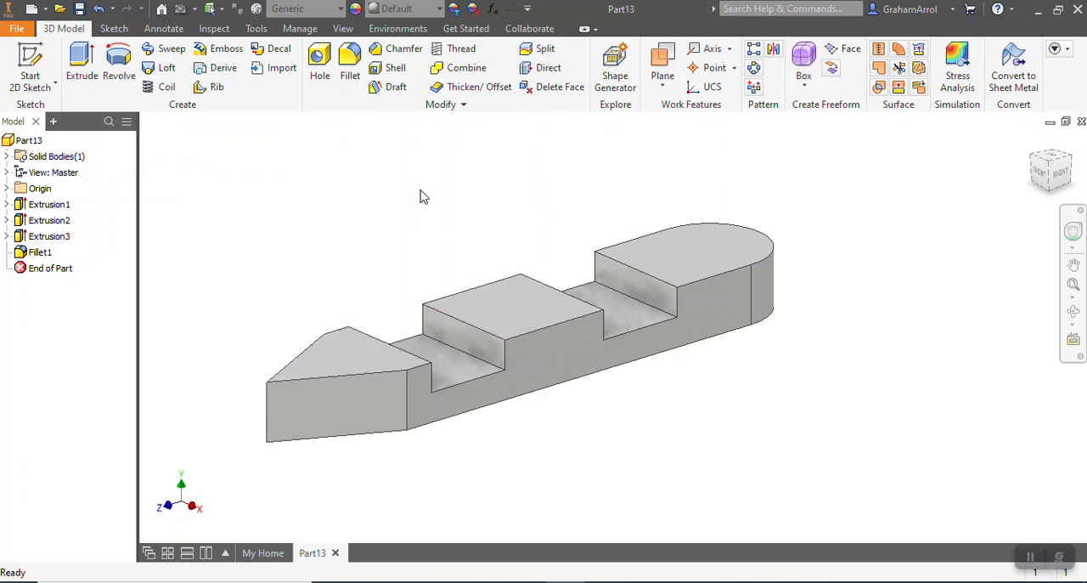
Start a sketch on the middle section's top face and draw a 12 mm diameter circle near its centre
click(30, 65)
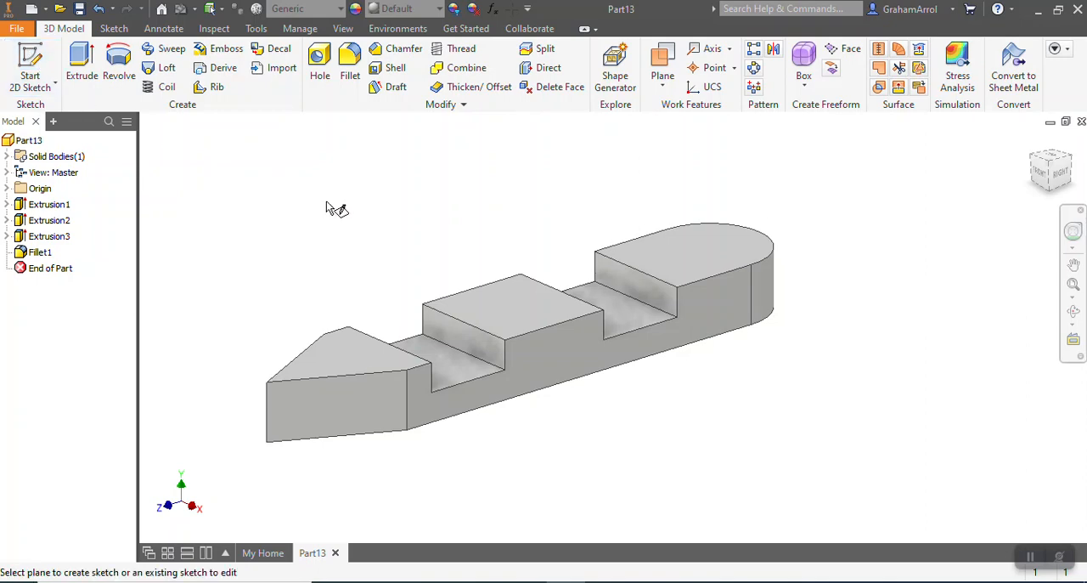
click(541, 316)
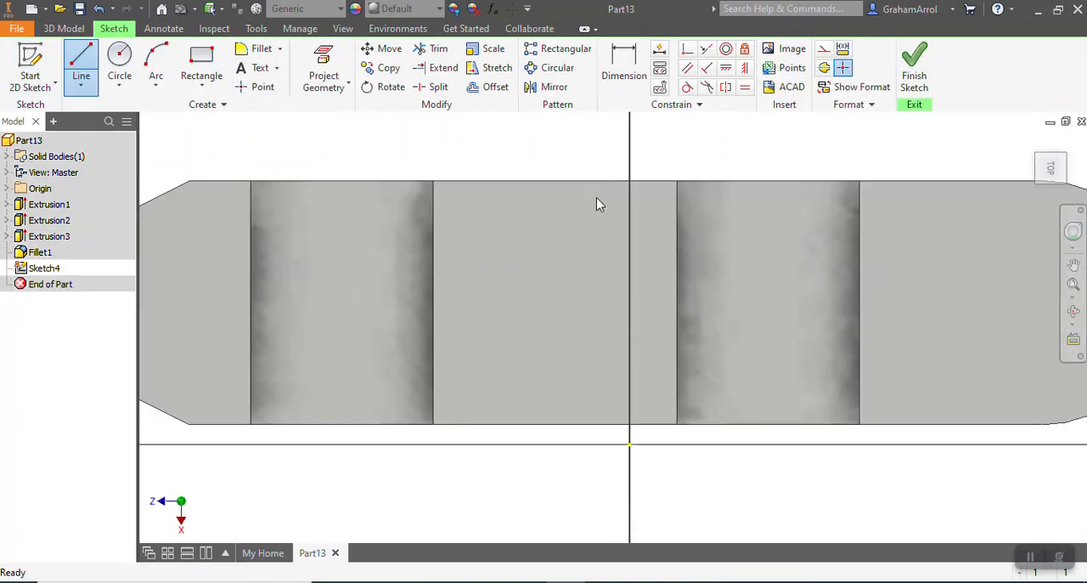
click(119, 63)
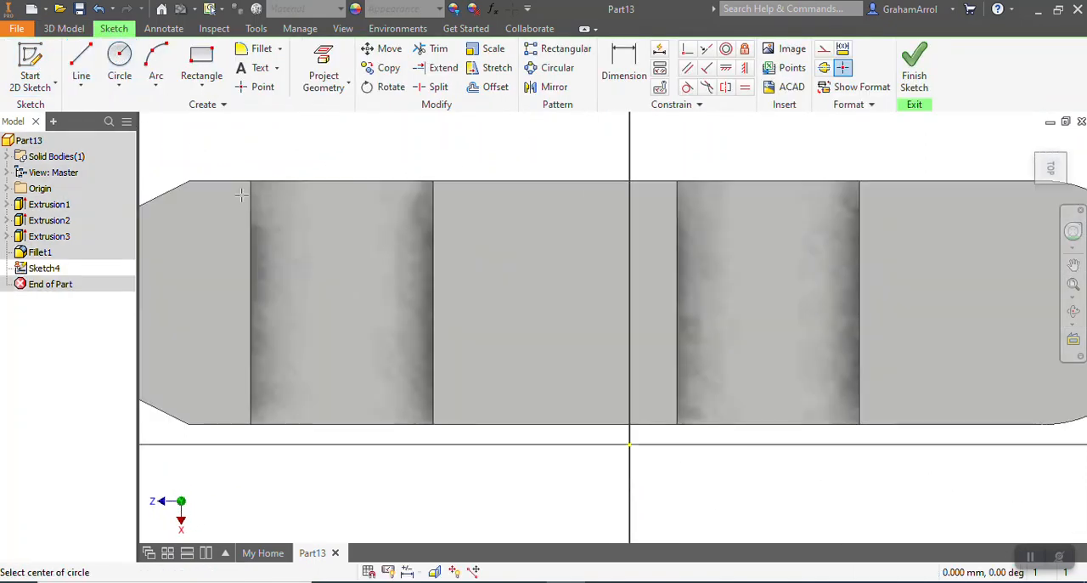
click(546, 297)
text(12)
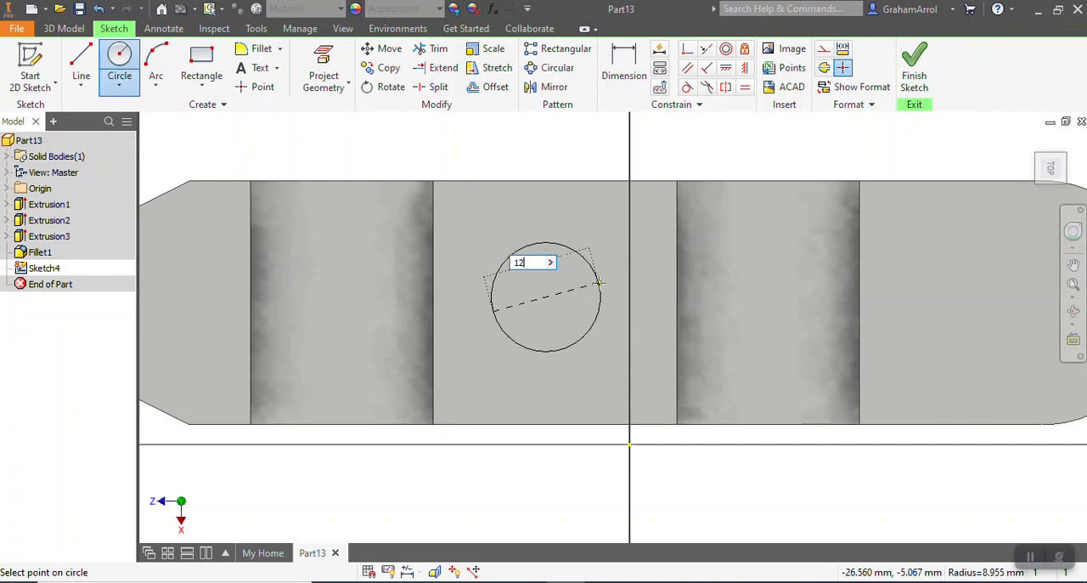
key(Return)
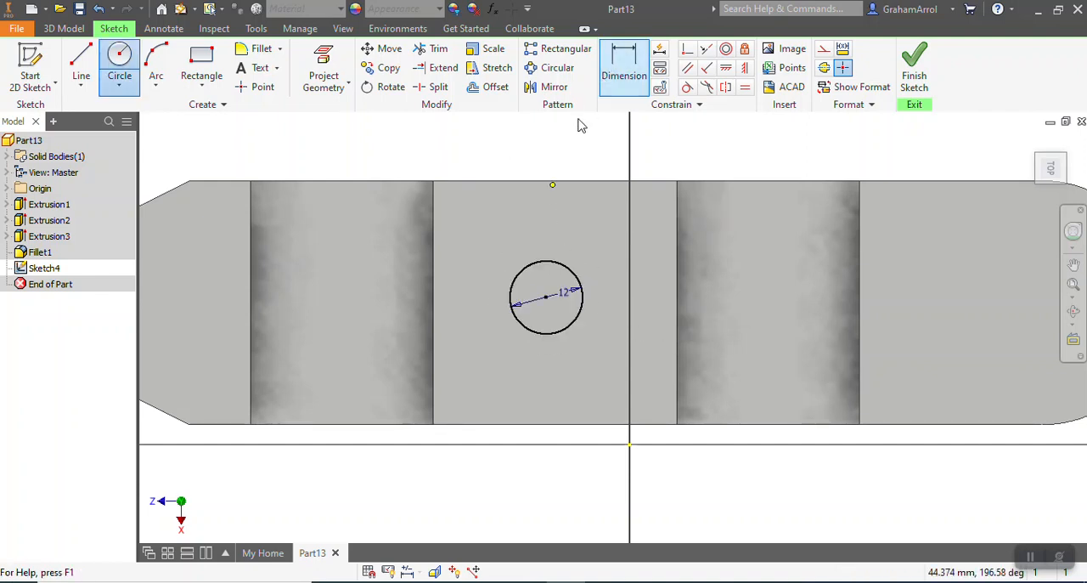
Dimension the circle's centre 20 mm from the middle face's upper edge and 20 mm from its edge nearest the pointed end
click(624, 67)
click(528, 182)
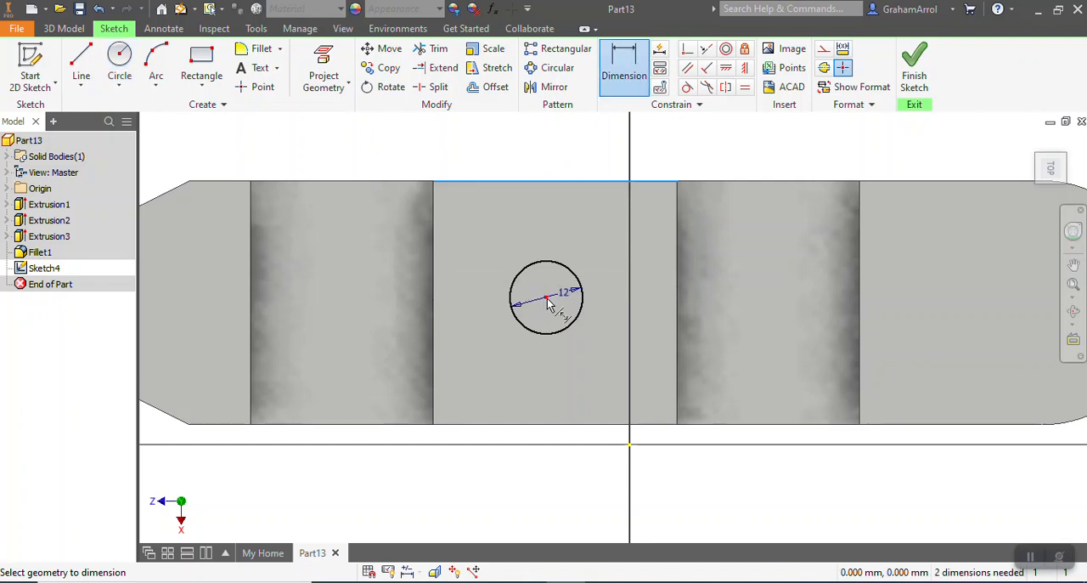
click(485, 266)
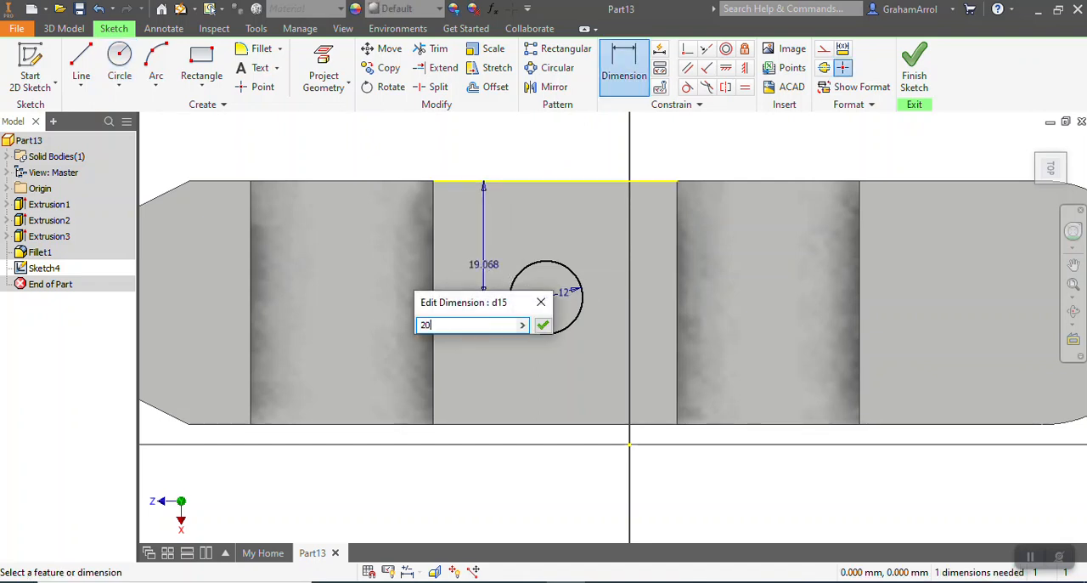
text(20)
key(Return)
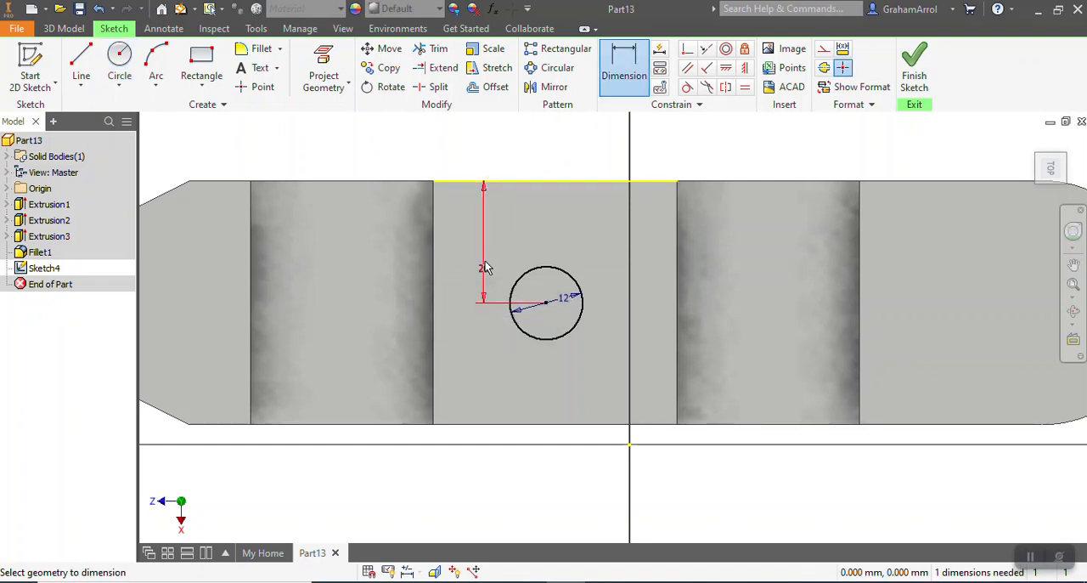
click(434, 306)
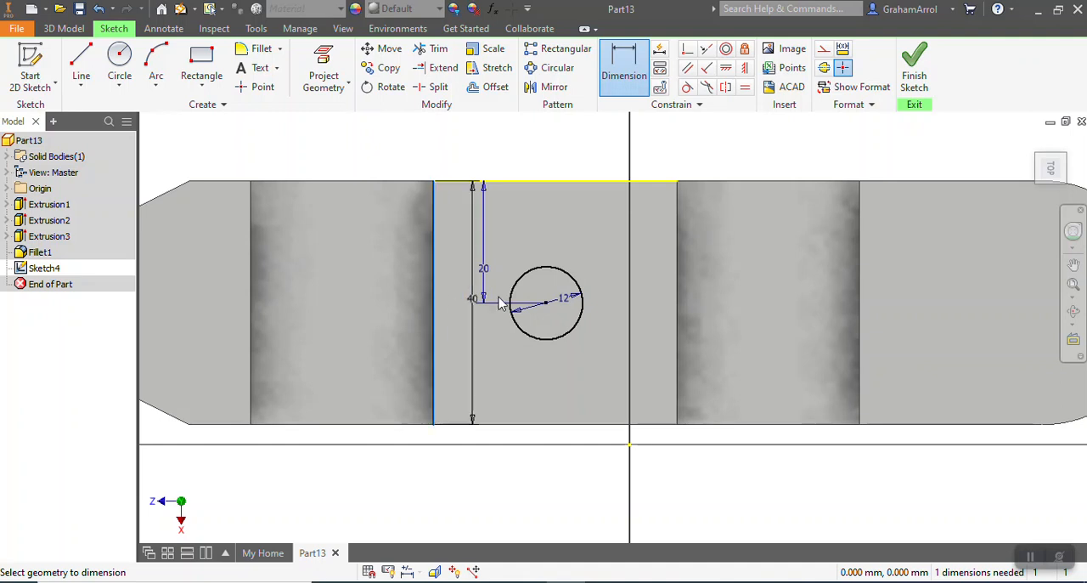
click(512, 363)
text(20)
key(Return)
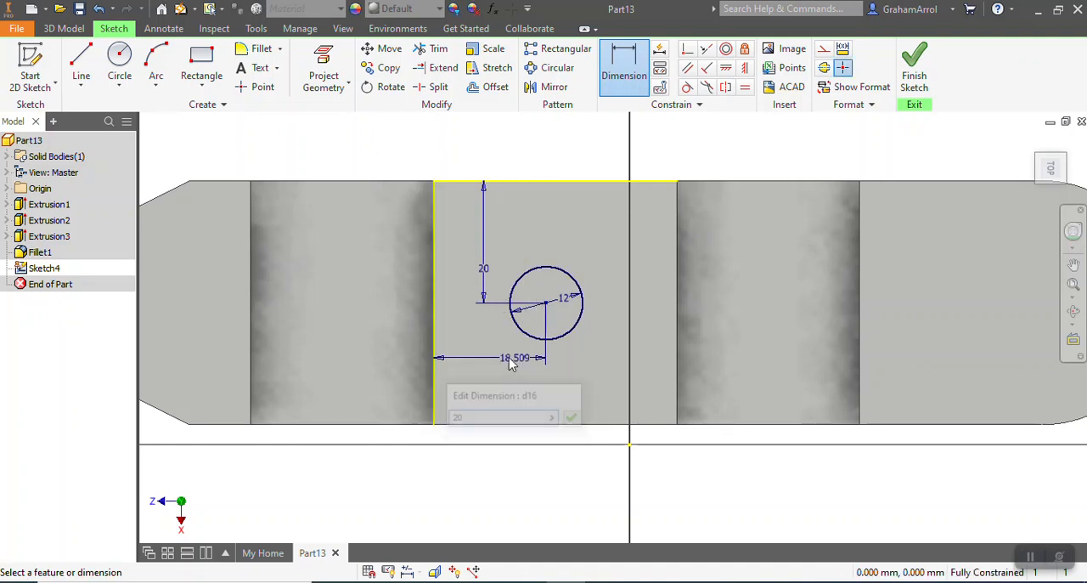
Finish the sketch and extrude the circle as a cut 10 mm deep into the middle section
click(914, 68)
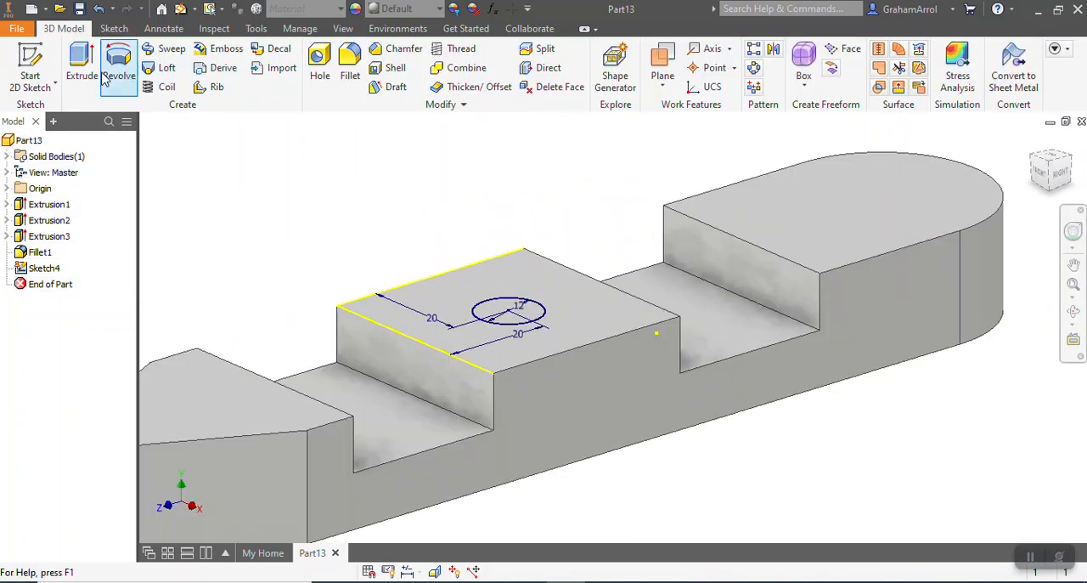
click(81, 67)
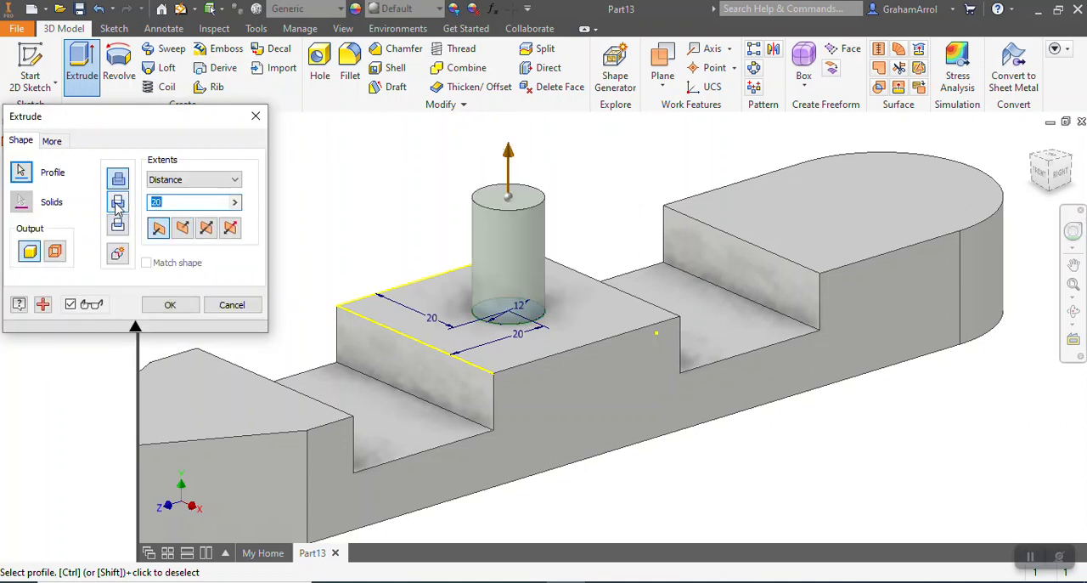
click(118, 204)
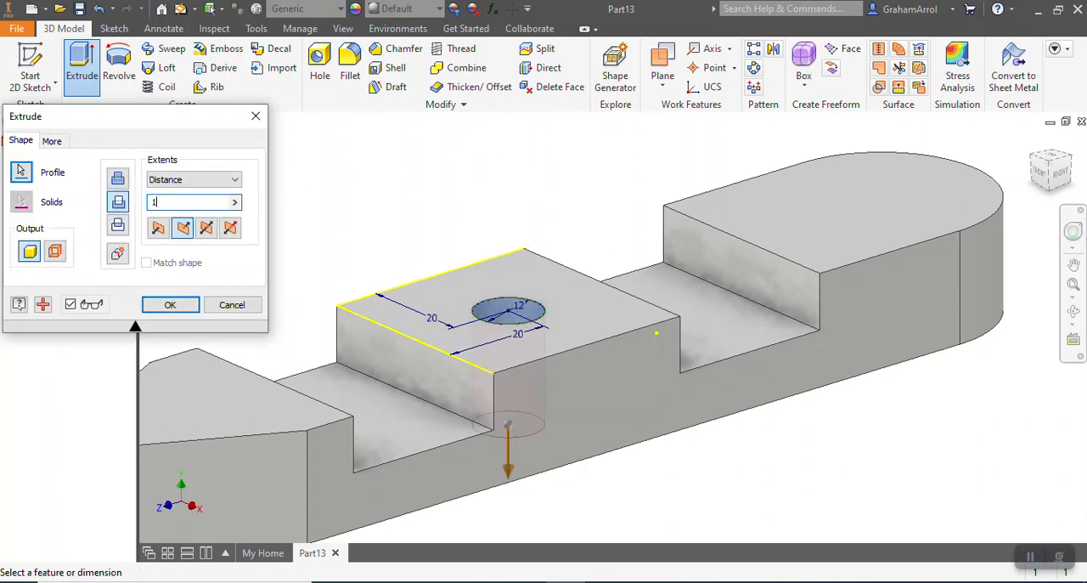
text(10)
click(170, 304)
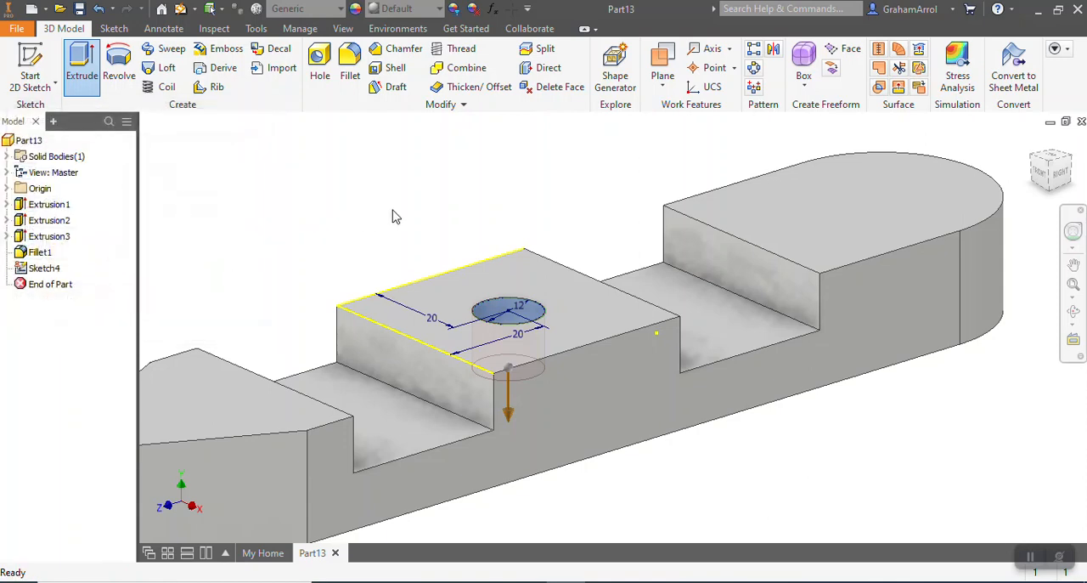
scroll(500, 197, up, 3)
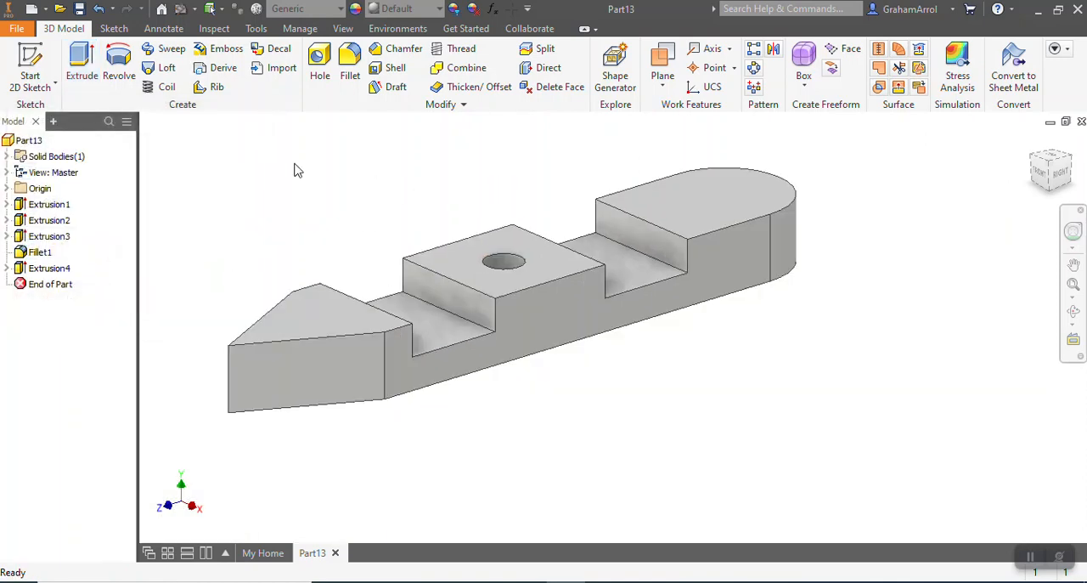
Start a sketch on the pointed section's top face and draw a 6 mm diameter circle between the tip and the slot
click(29, 61)
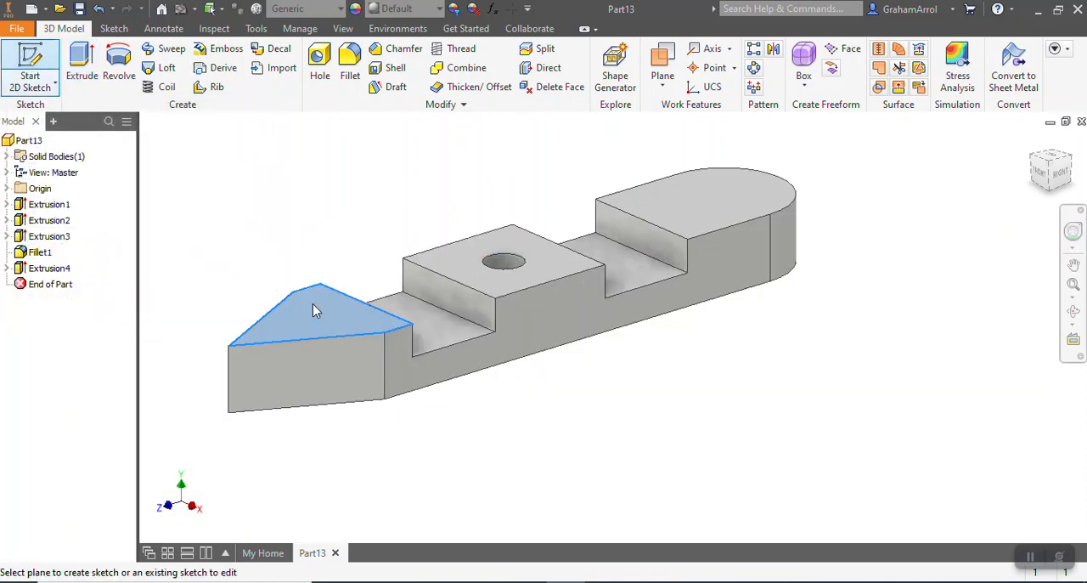
click(313, 308)
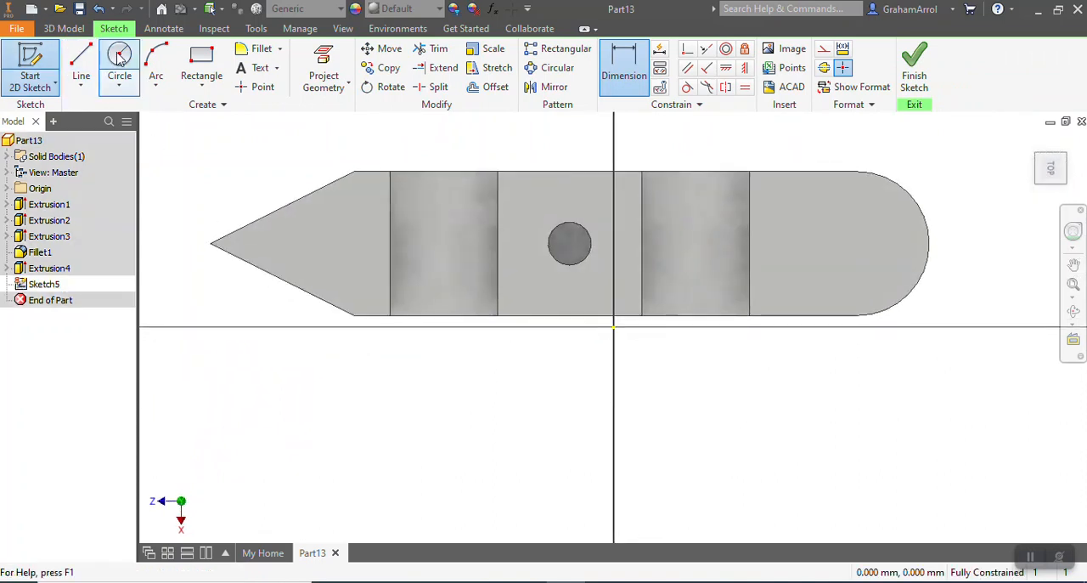
click(119, 55)
scroll(308, 155, down, 3)
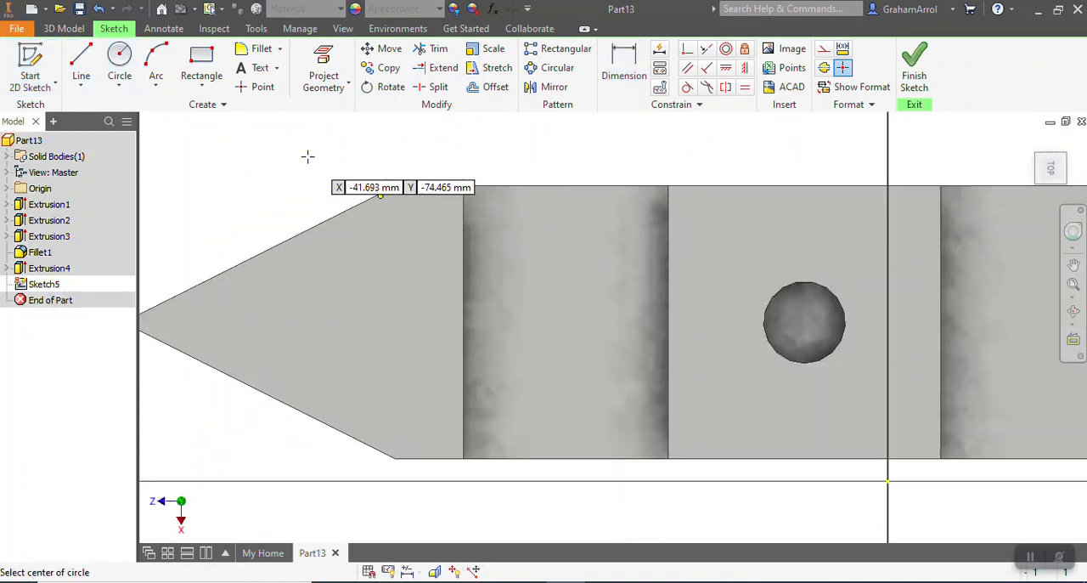
click(390, 320)
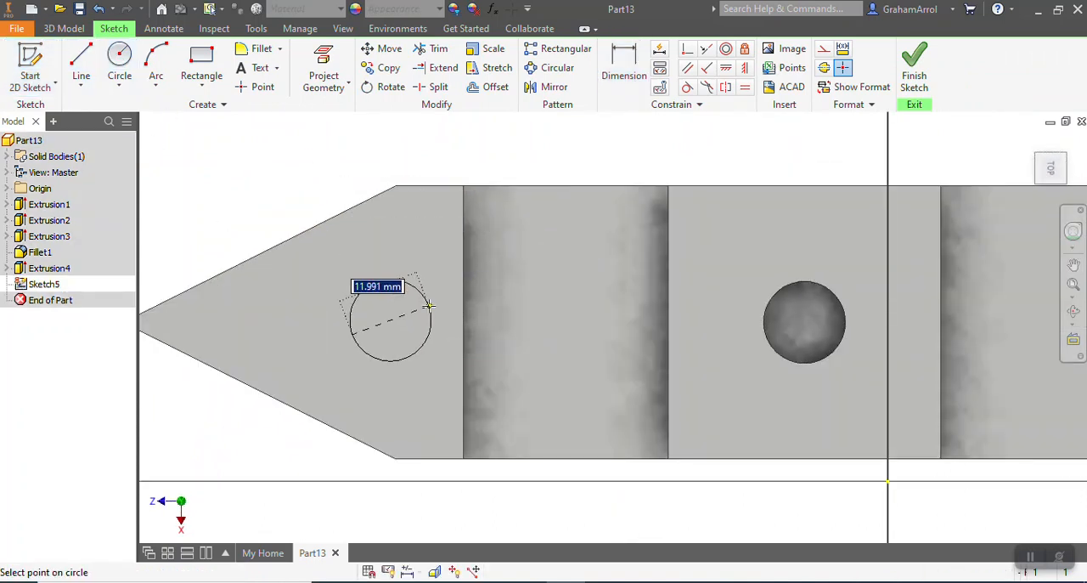
text(6)
key(Return)
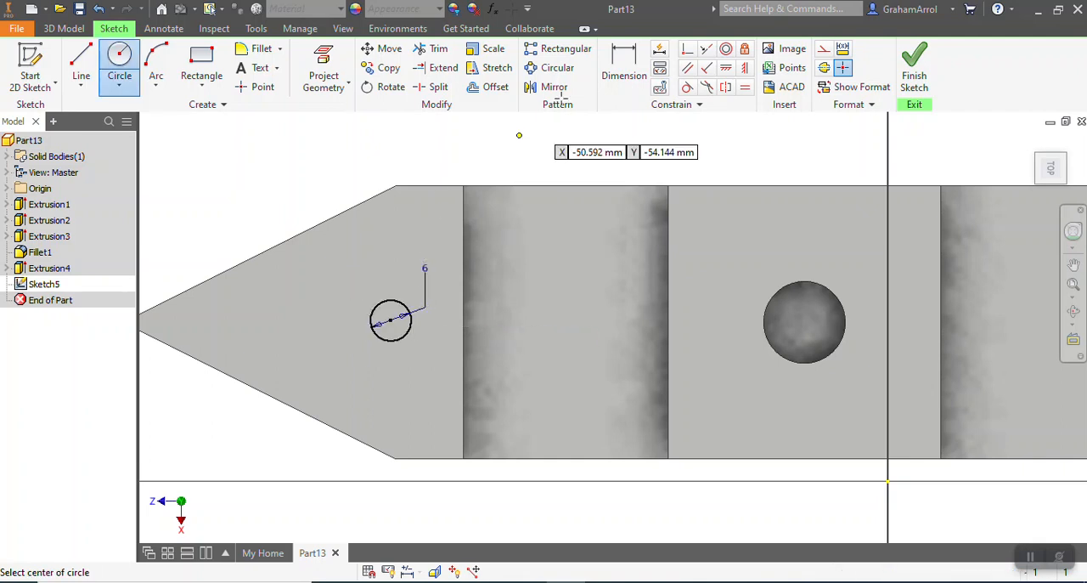
Dimension the circle's centre 20 mm from the section's short straight side edge and 10 mm from its edge at the slot
click(624, 68)
click(421, 187)
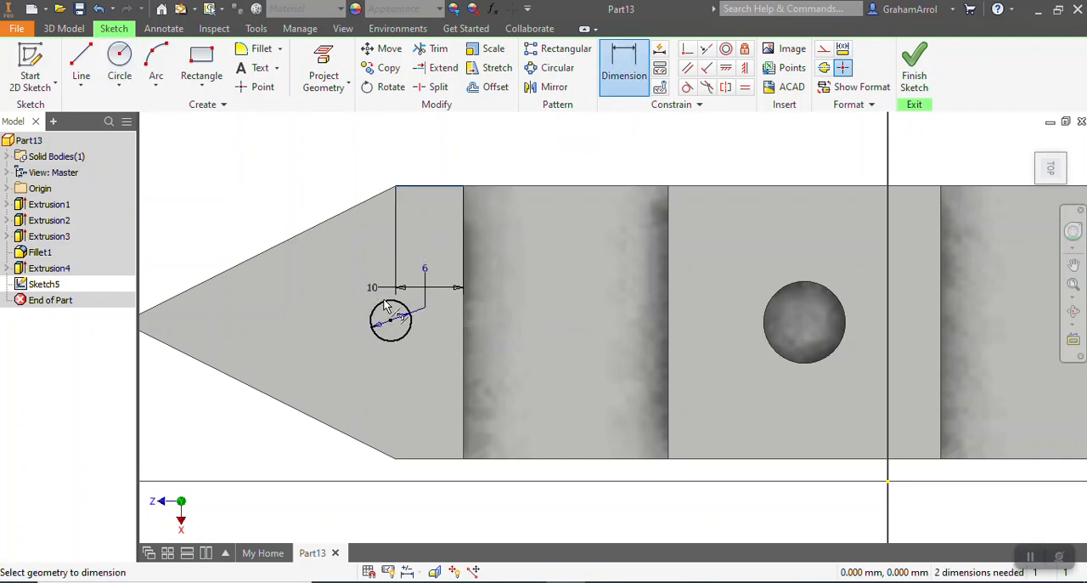
click(401, 248)
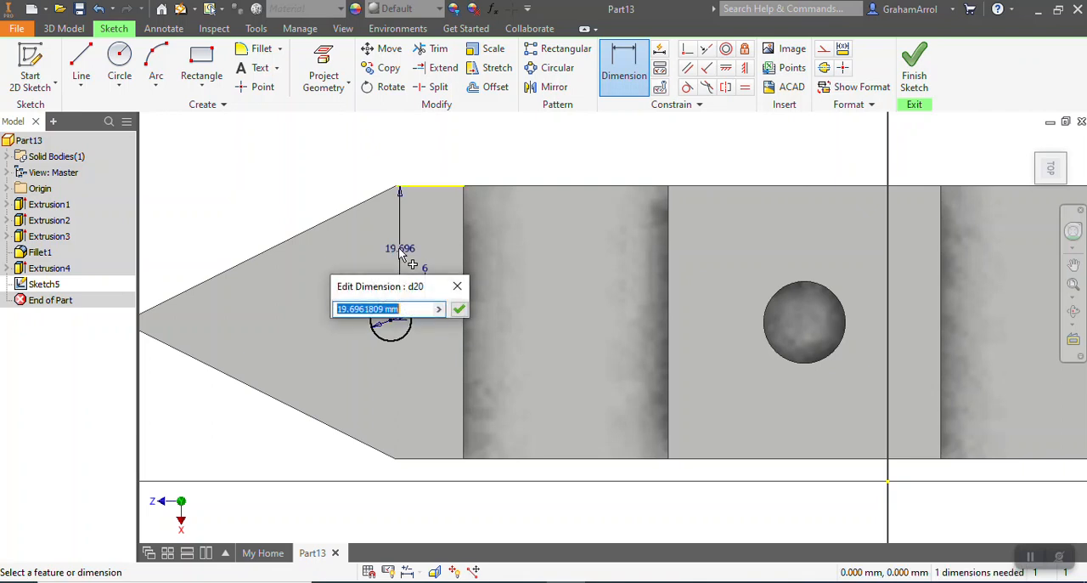
text(20)
key(Return)
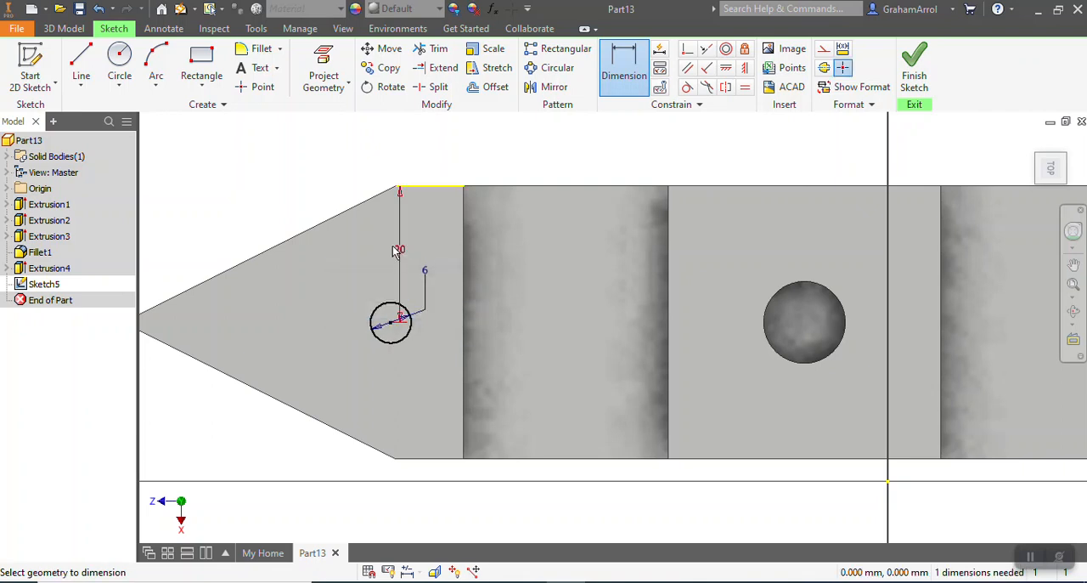
click(463, 283)
click(390, 322)
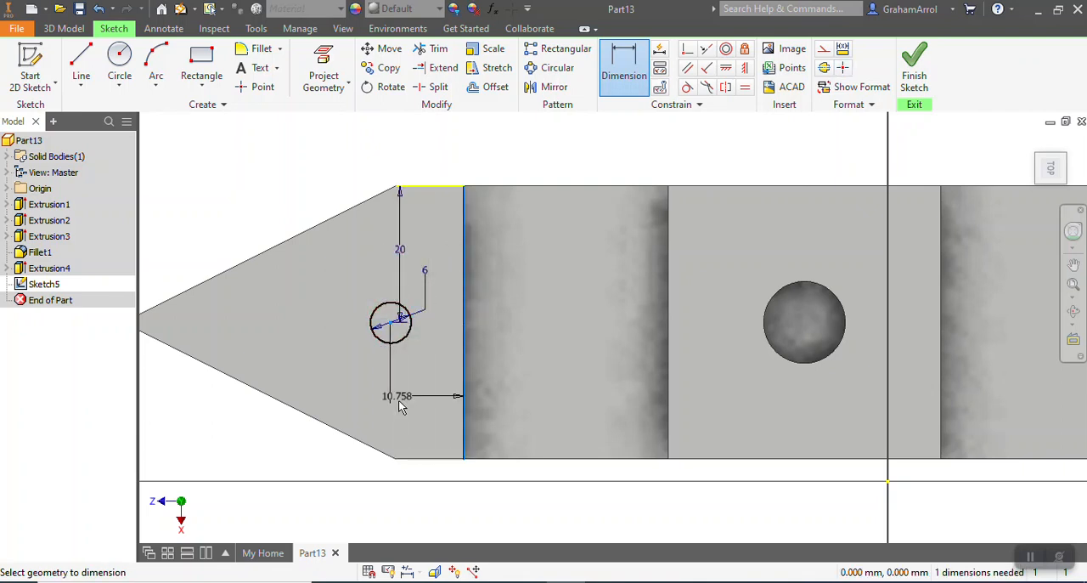
click(422, 387)
text(10)
key(Return)
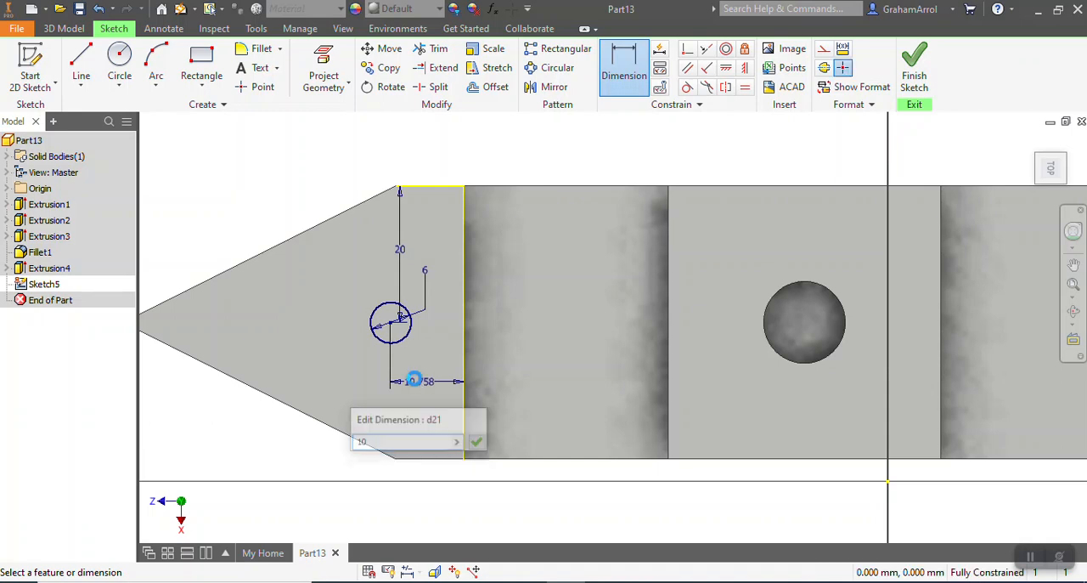
Finish the sketch and extrude the 6 mm circle as a cut 10 mm deep into the pointed section
click(909, 74)
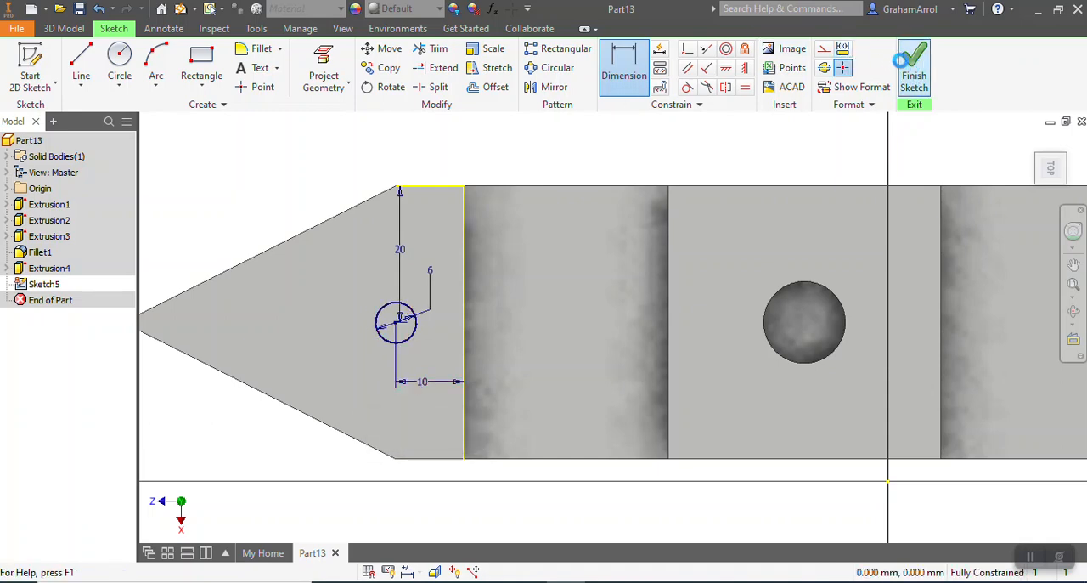
click(82, 68)
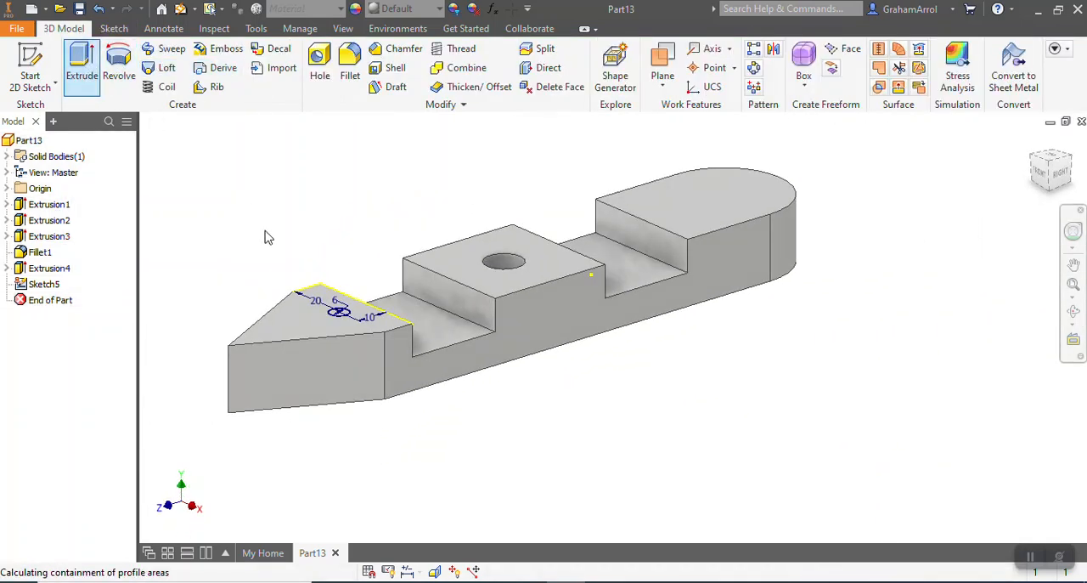
scroll(321, 281, up, 3)
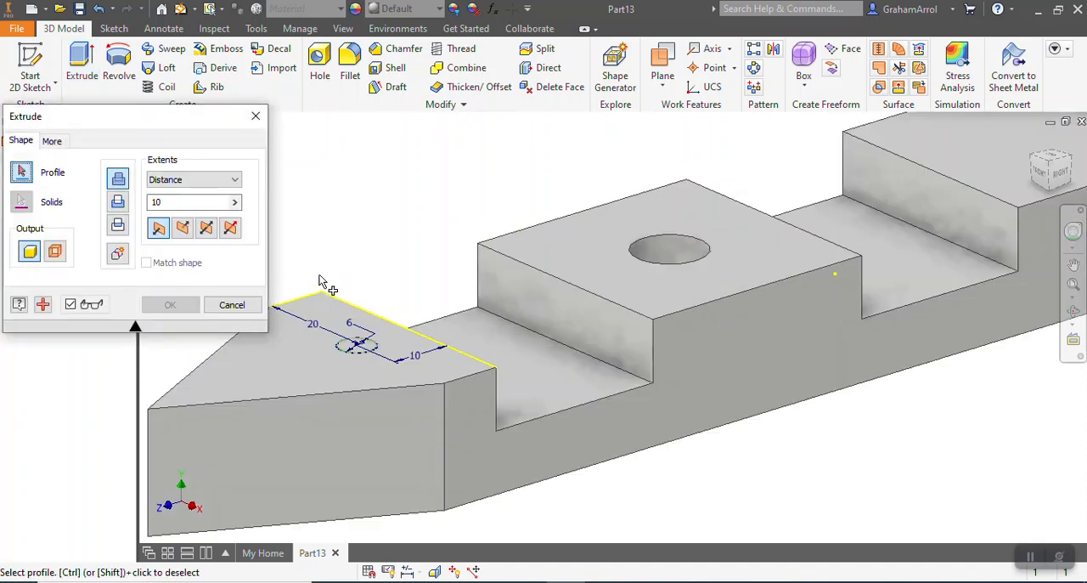
click(357, 347)
click(182, 227)
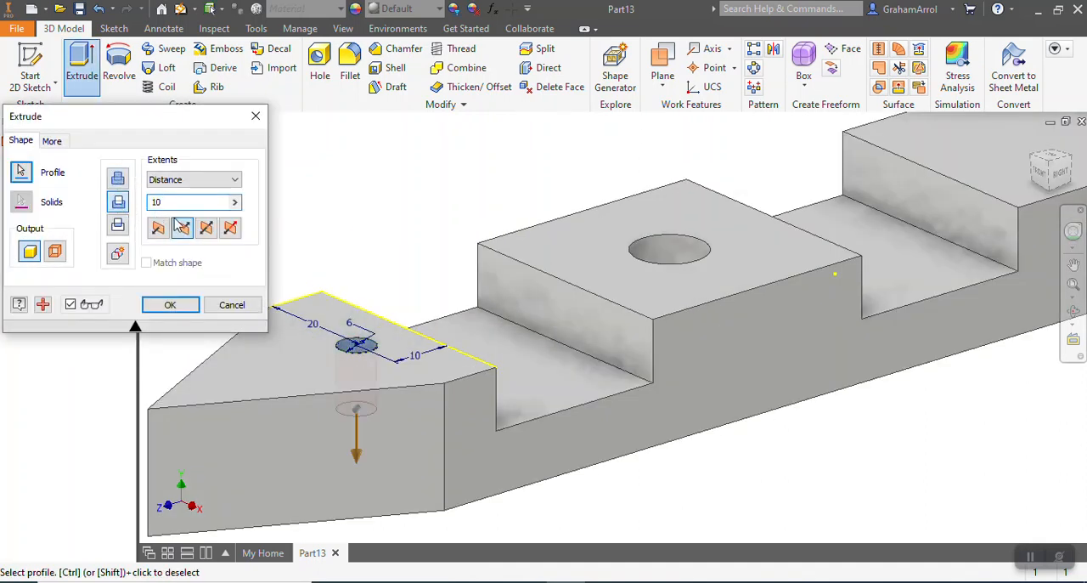
click(171, 304)
scroll(336, 293, down, 3)
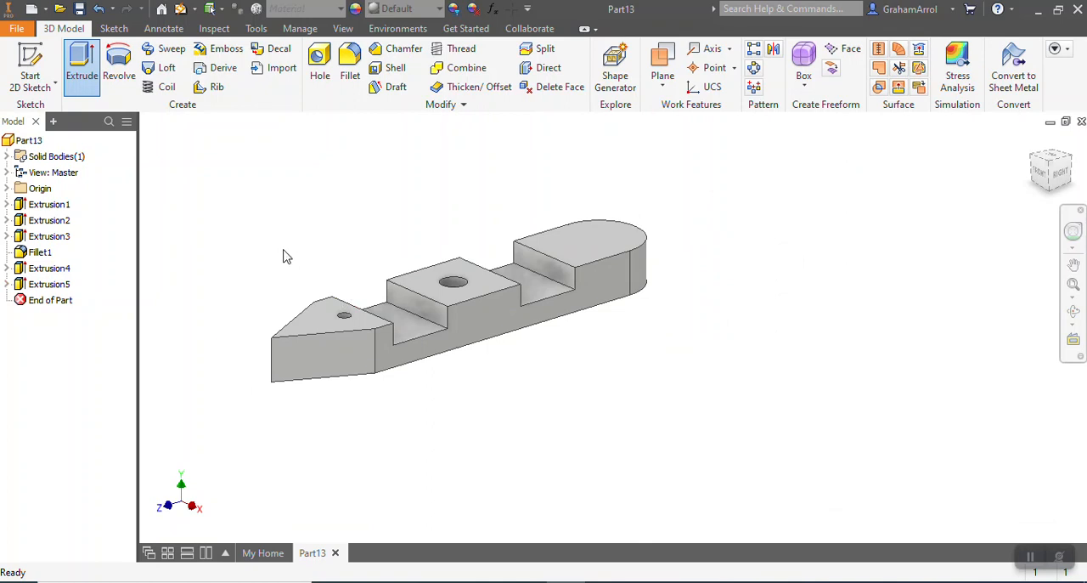
scroll(285, 257, up, 3)
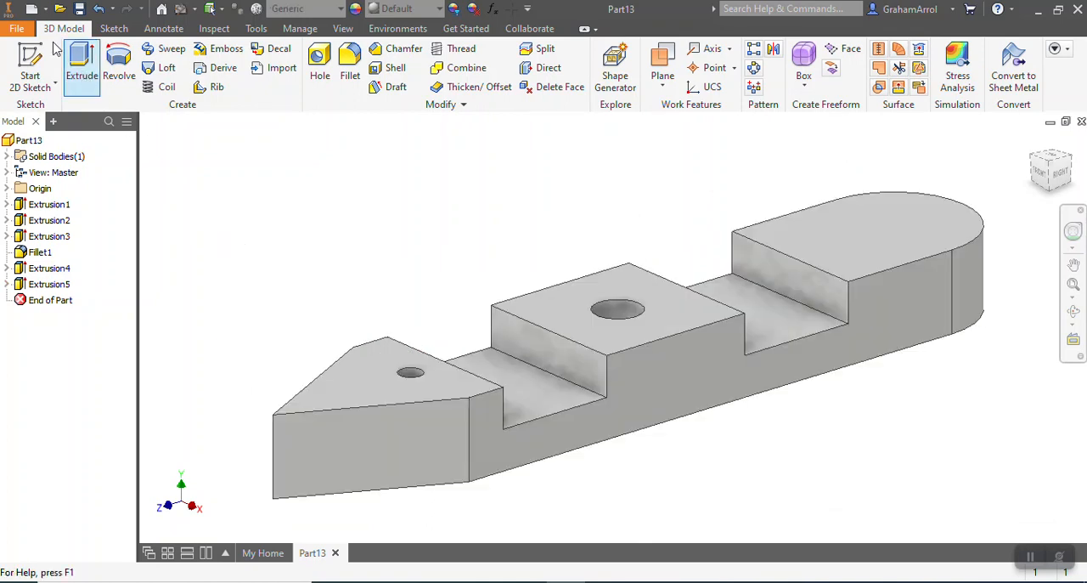
Start saving a copy of the part and create a folder named Boat inside the Inventor folder
click(14, 31)
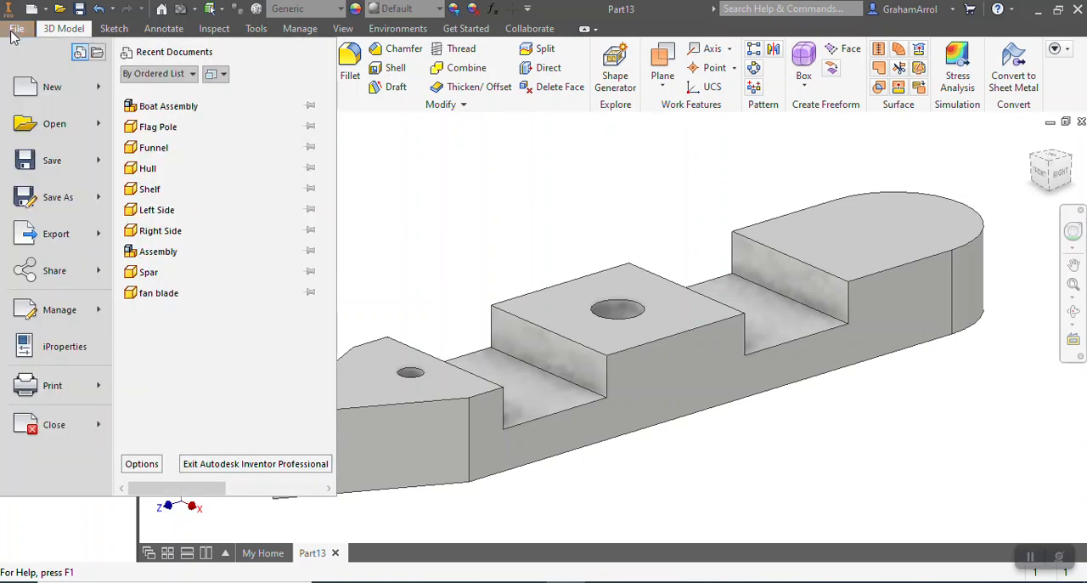
click(58, 198)
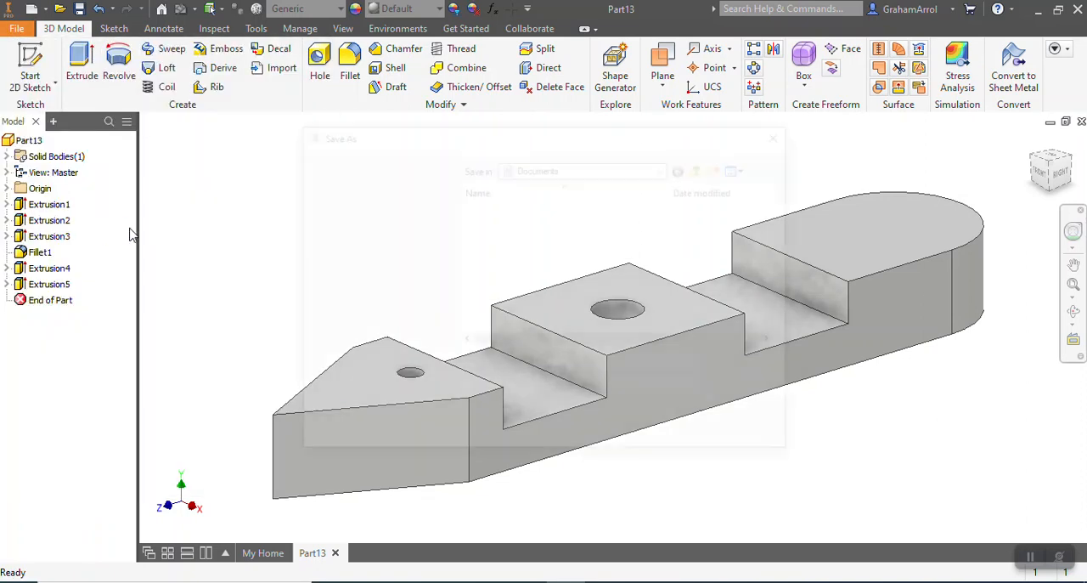
double_click(504, 256)
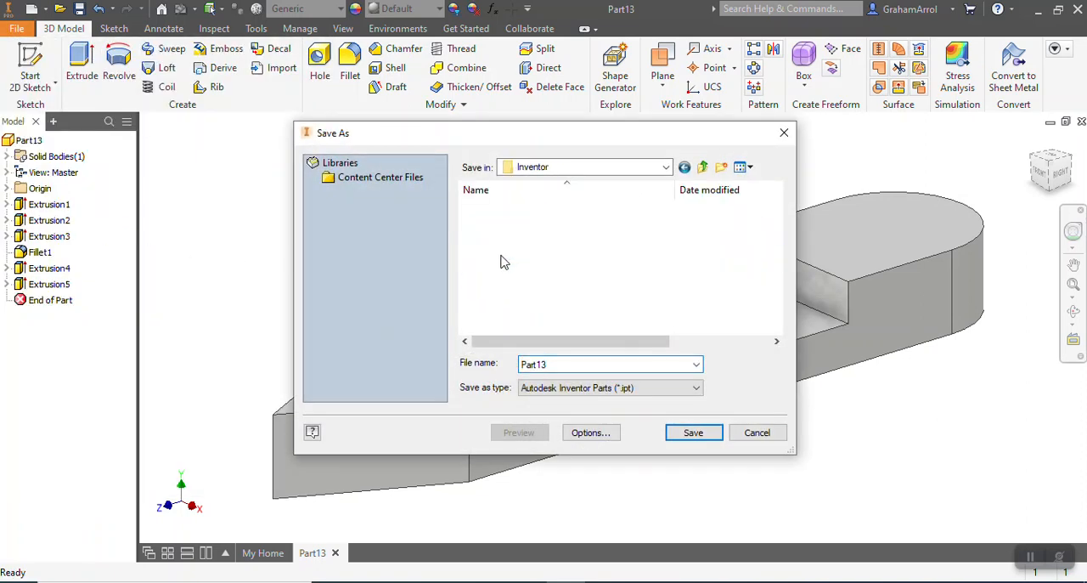
click(723, 168)
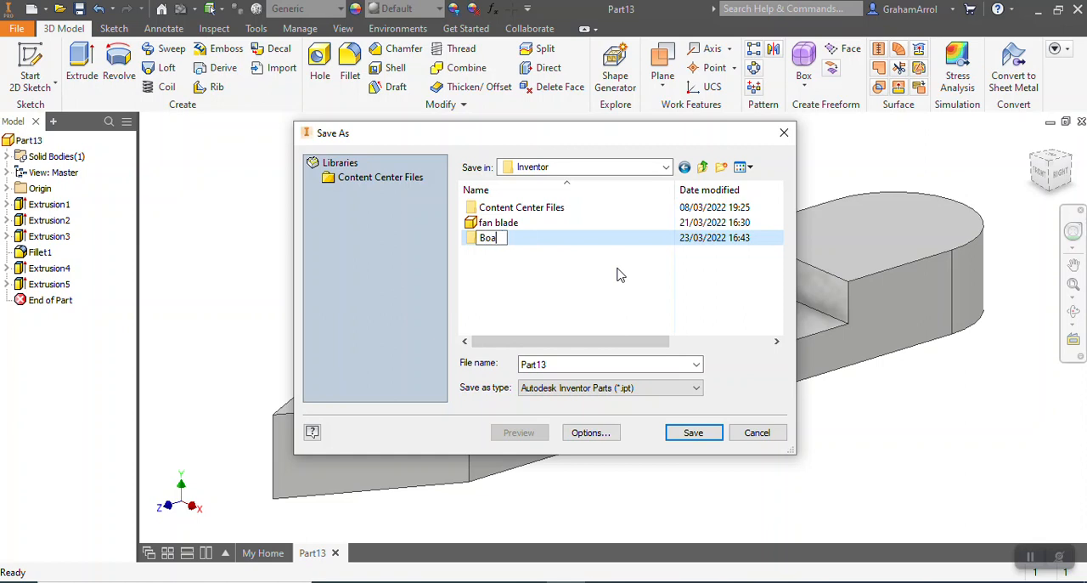
key(Return)
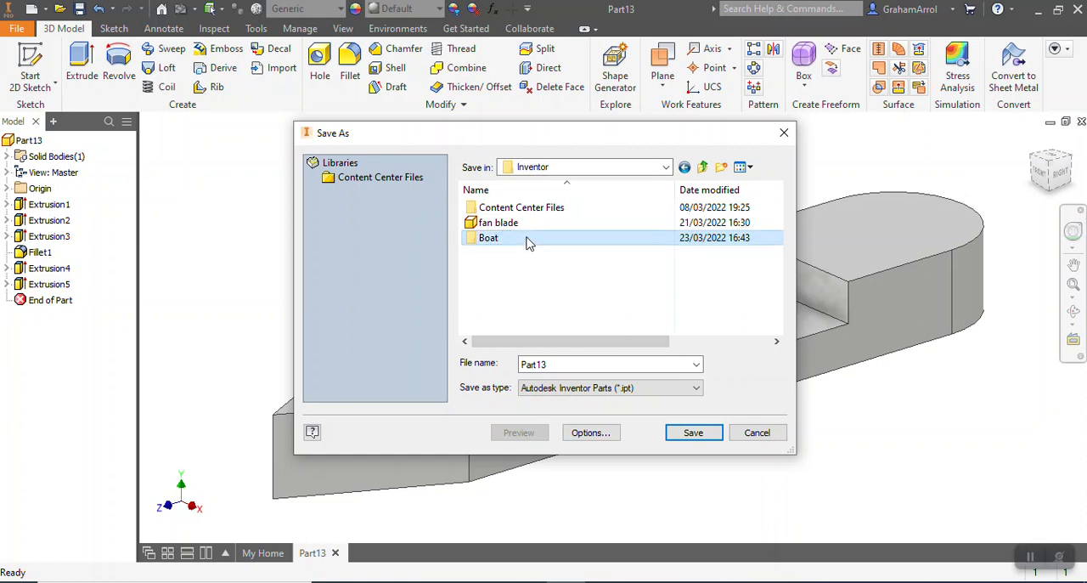
Save the part as Hull in the Boat folder
double_click(527, 239)
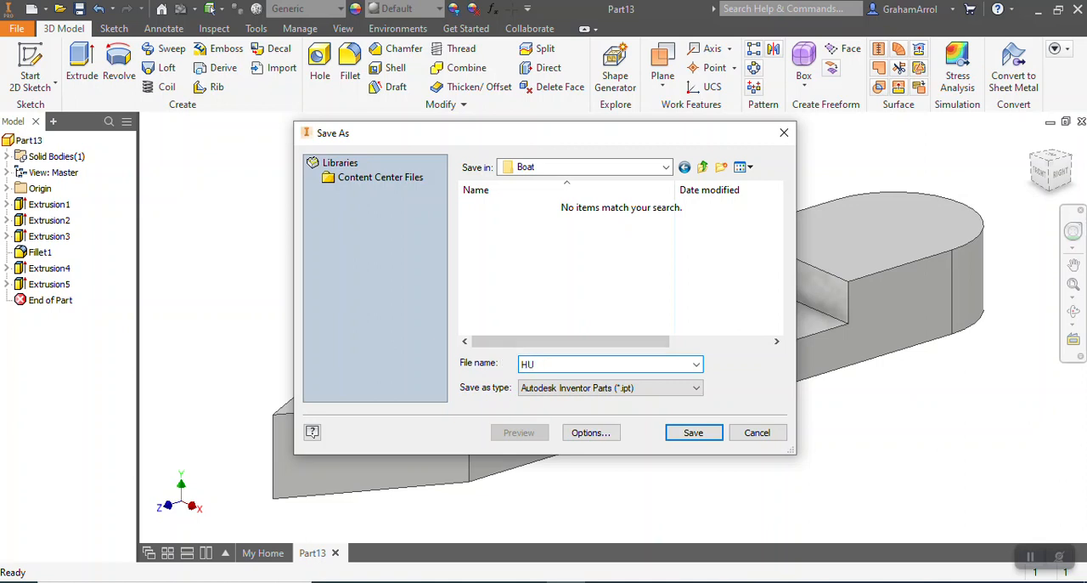
text(Hull)
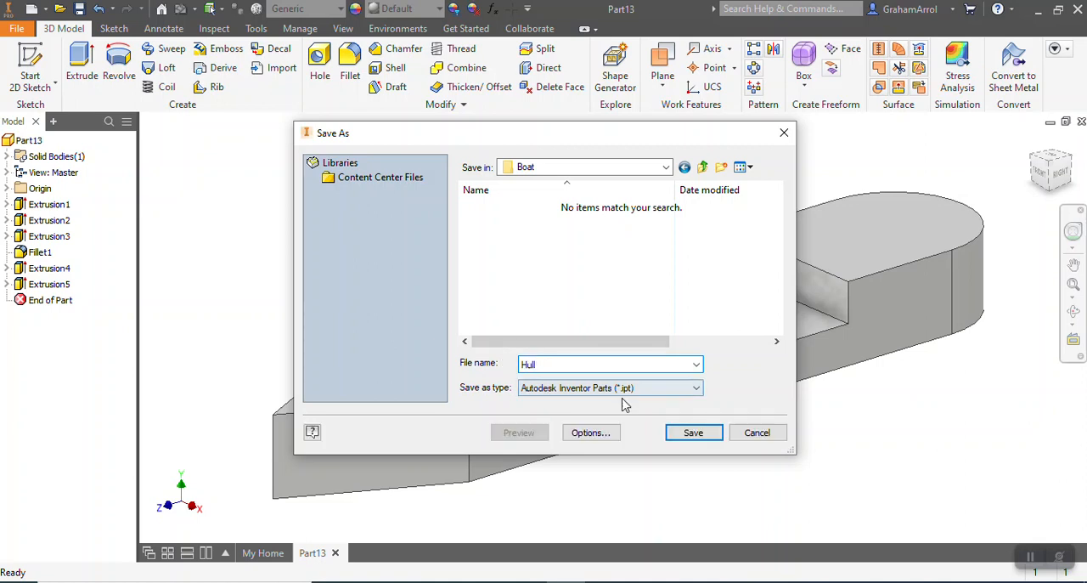
click(692, 433)
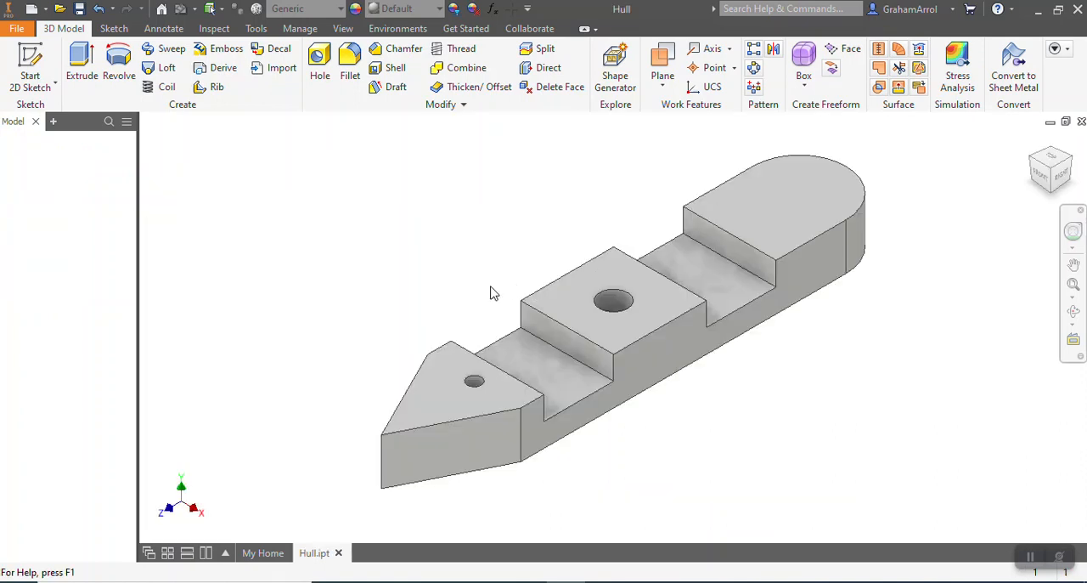
scroll(506, 296, down, 3)
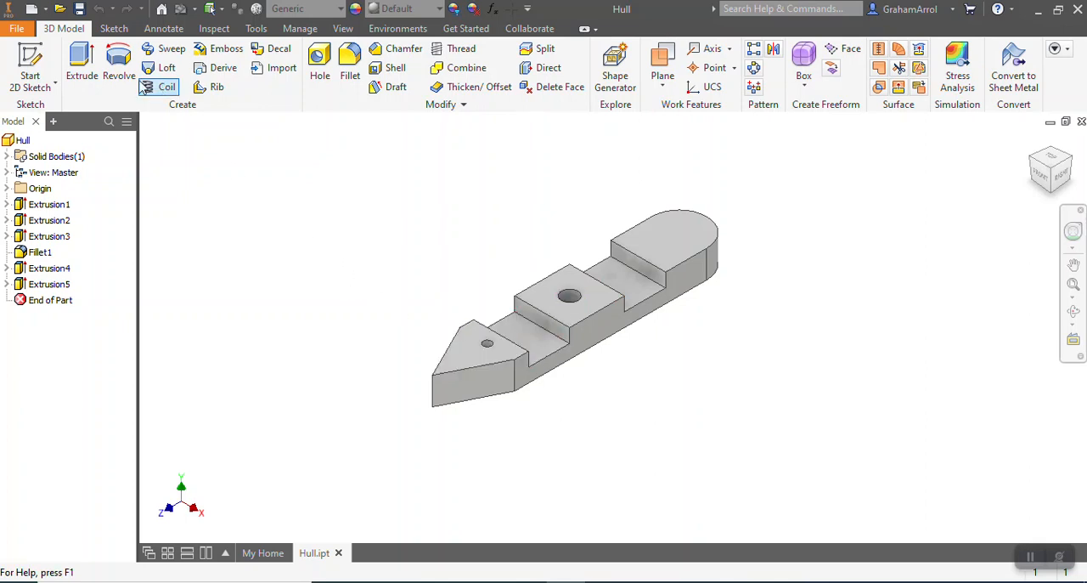
Create a new part from the metric Standard (mm).ipt template and accept the style conflict notice
click(14, 32)
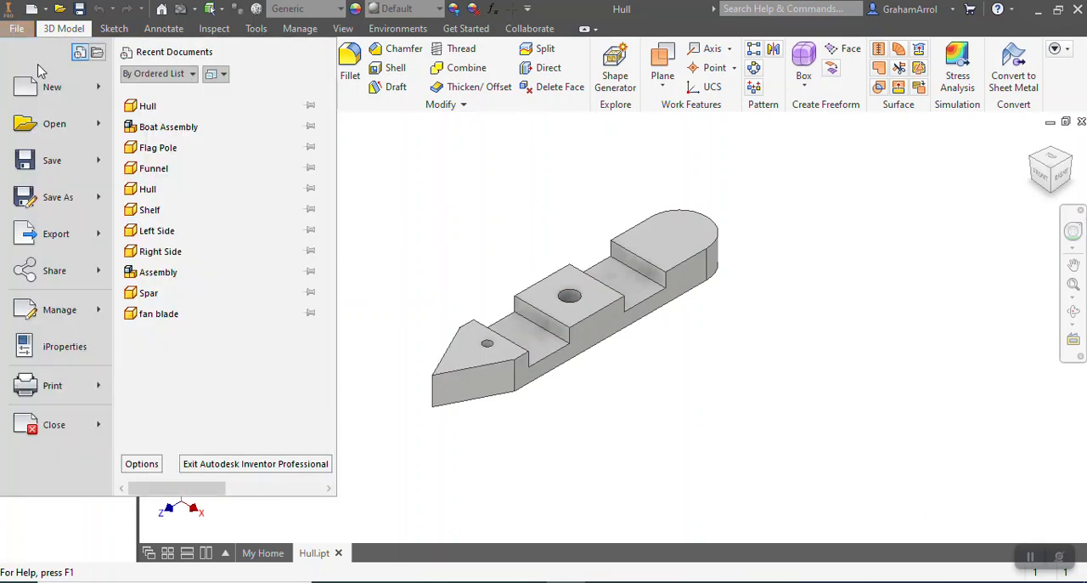
click(38, 85)
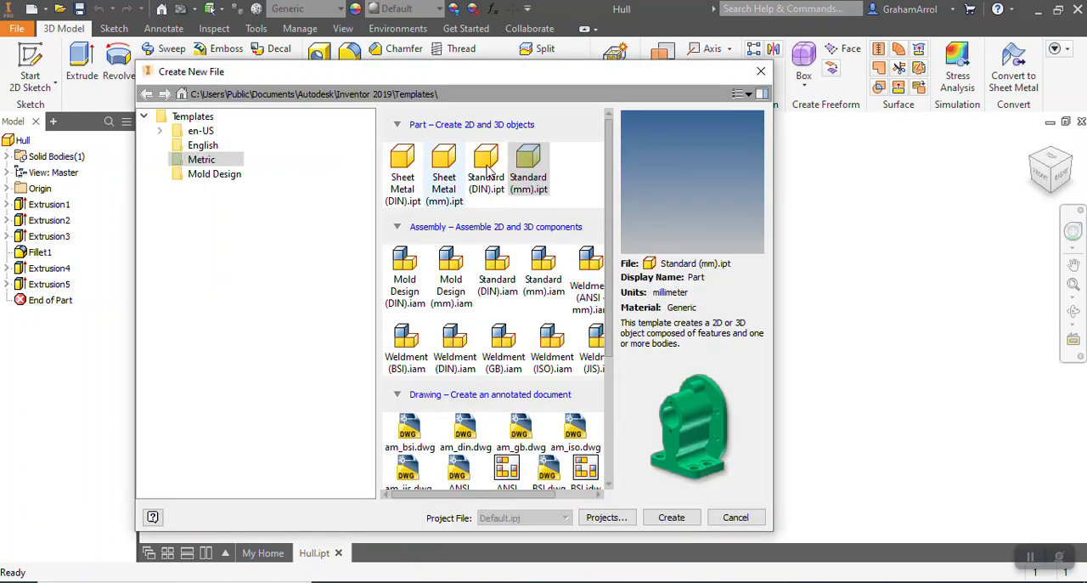
double_click(525, 174)
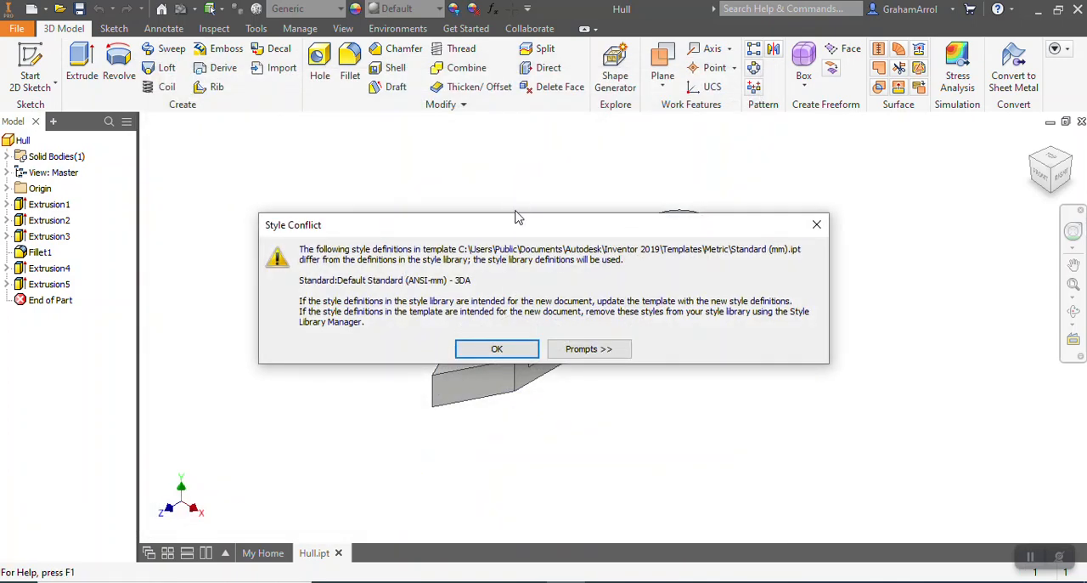
click(510, 349)
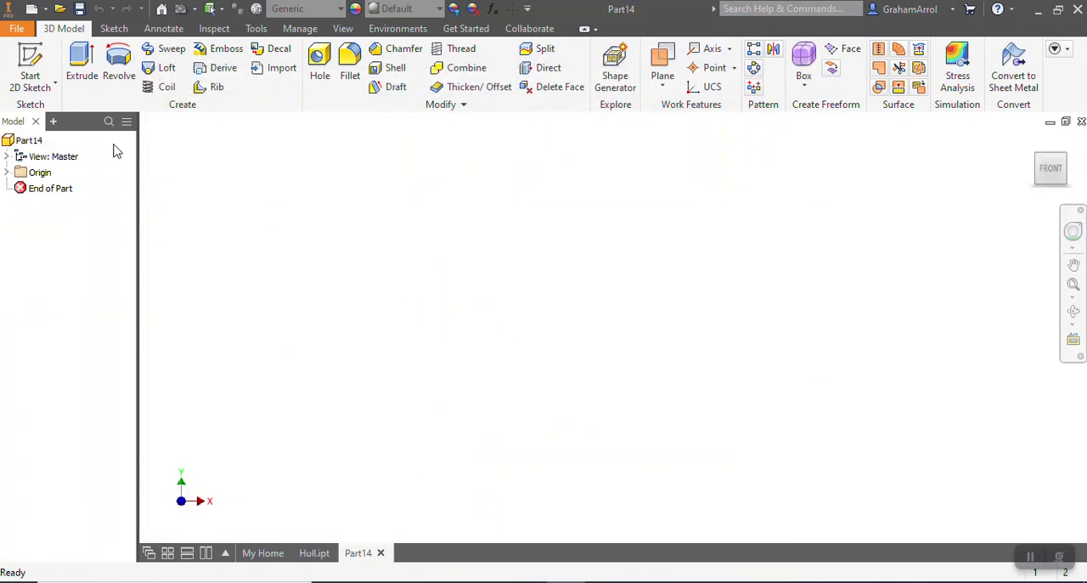
Start a sketch on the horizontal origin plane and draw a 12 mm diameter circle centred on the origin
click(31, 56)
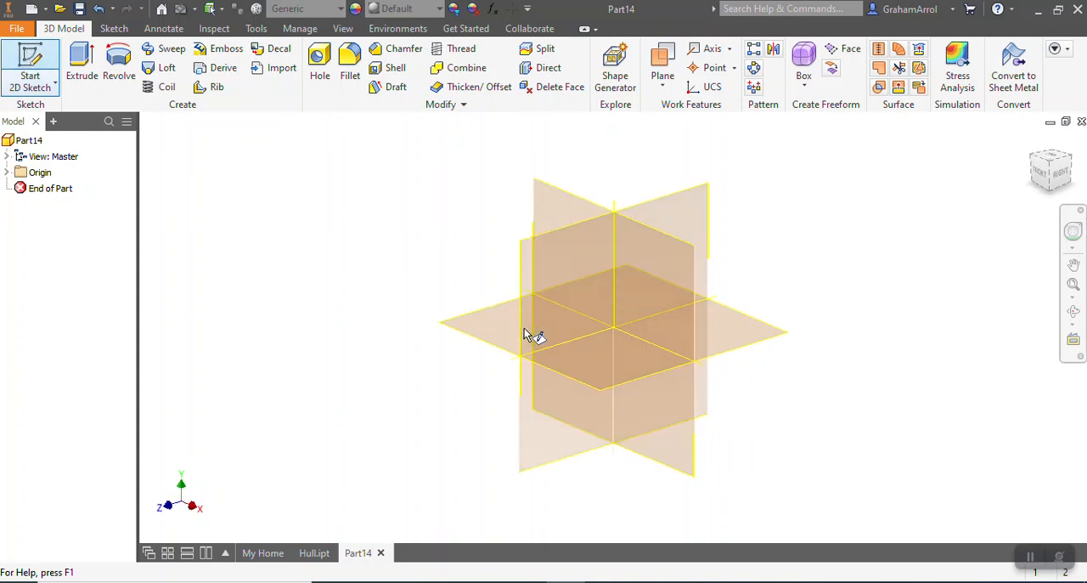
click(487, 331)
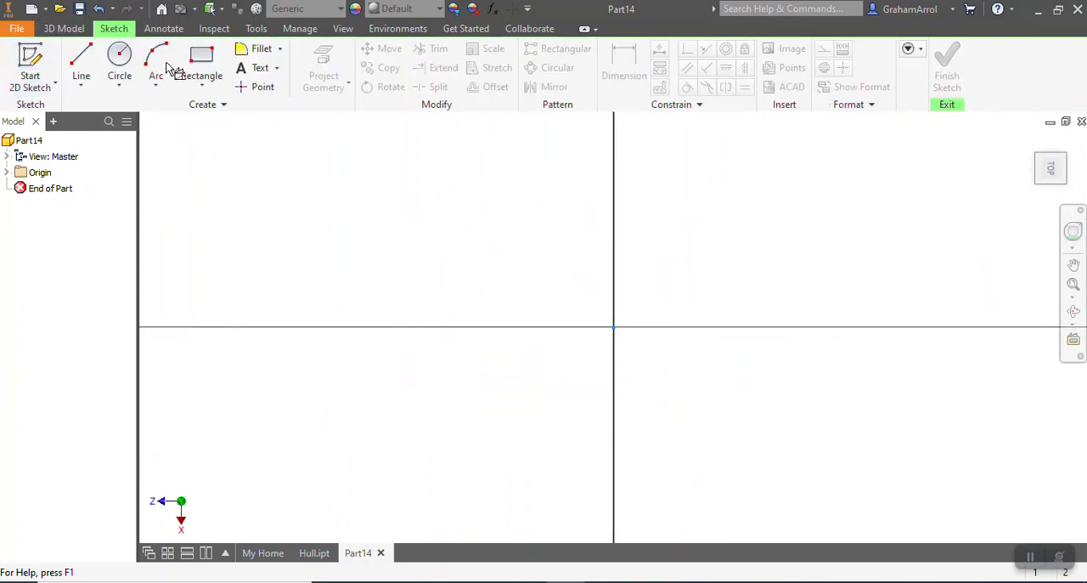
click(613, 327)
text(12)
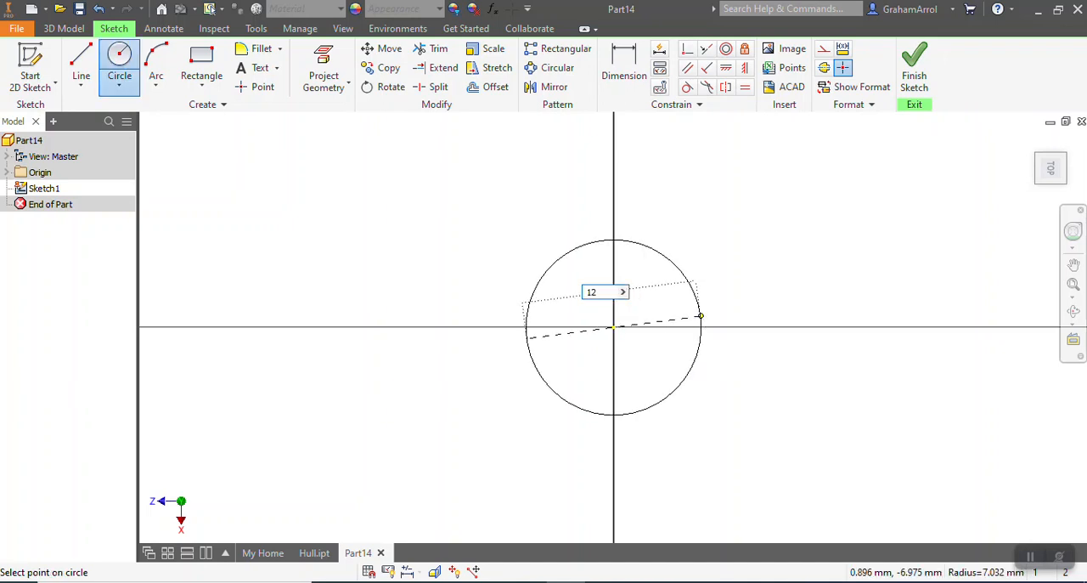
key(Return)
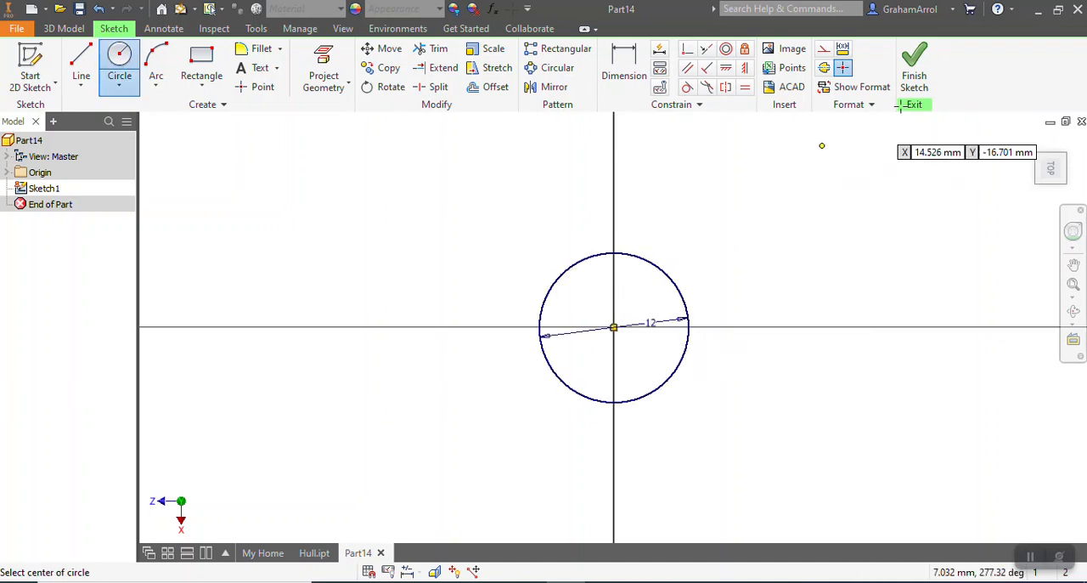
Finish the sketch and extrude the 12 mm circle upward into a tall solid cylinder
click(916, 83)
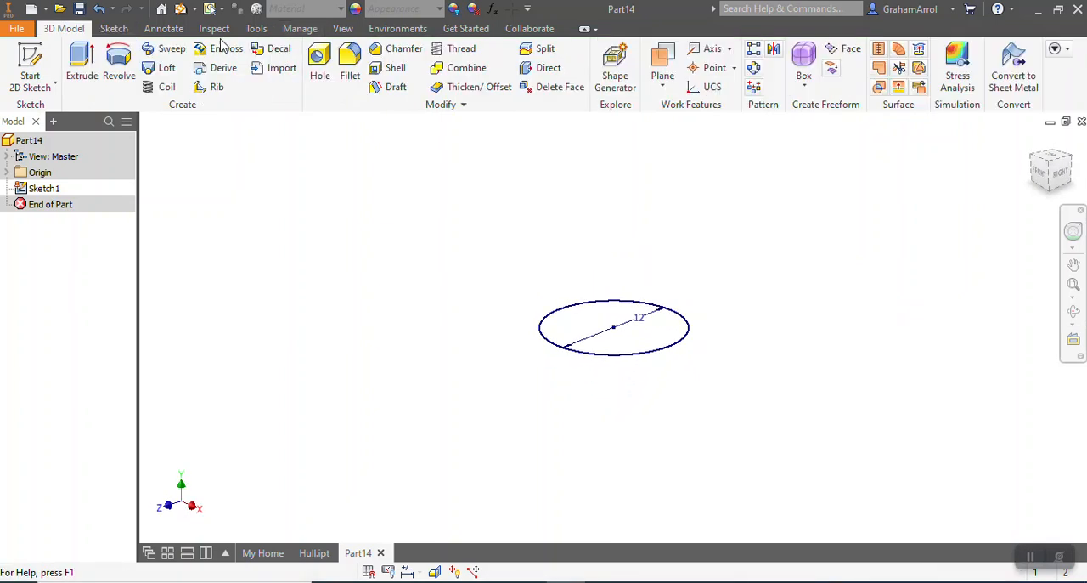
click(82, 69)
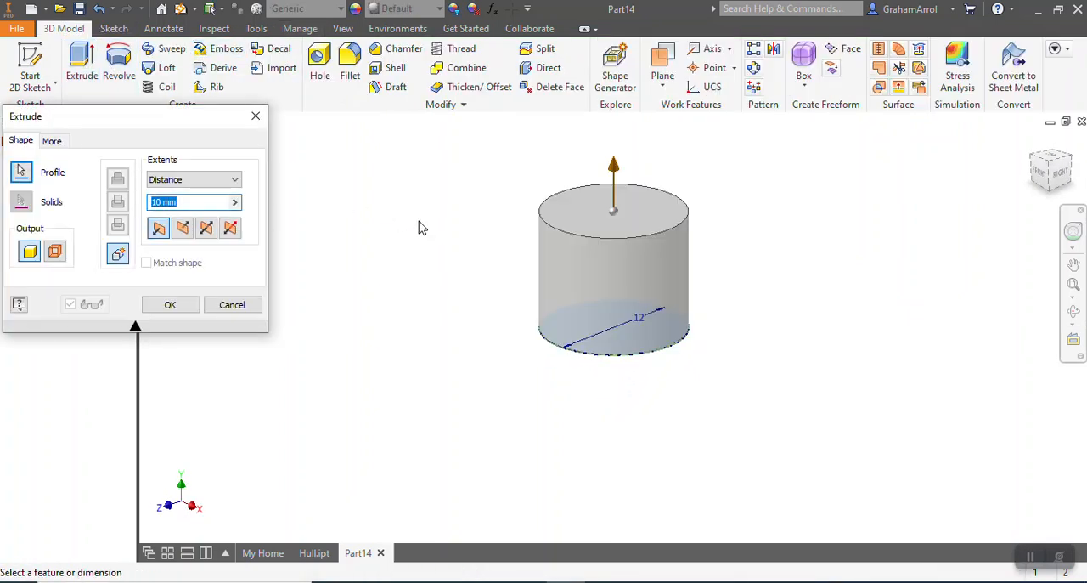
text(40)
key(Return)
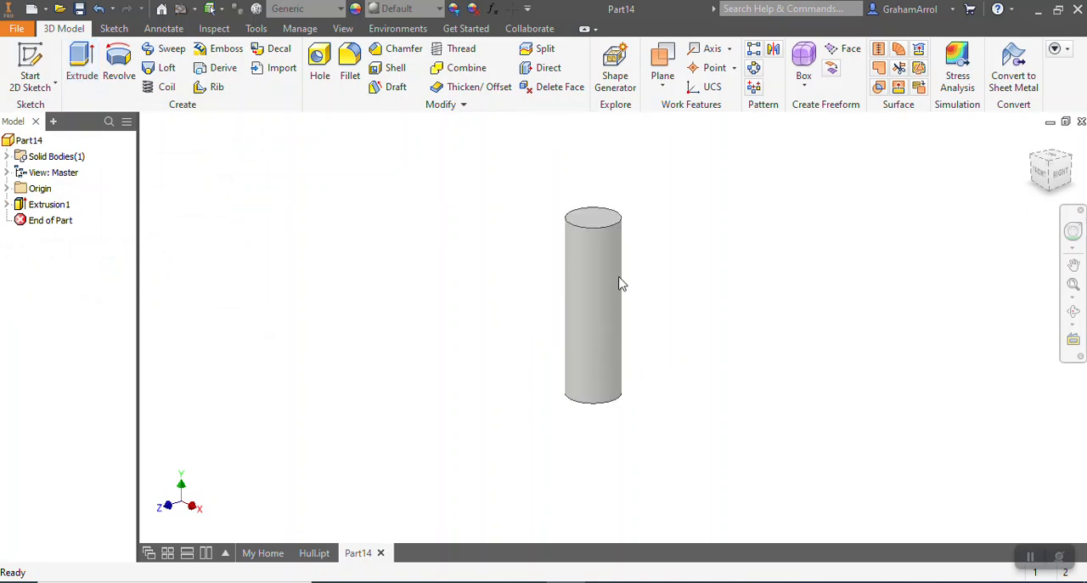
Save the cylinder part as Funnel in the Boat folder
click(15, 30)
key(Escape)
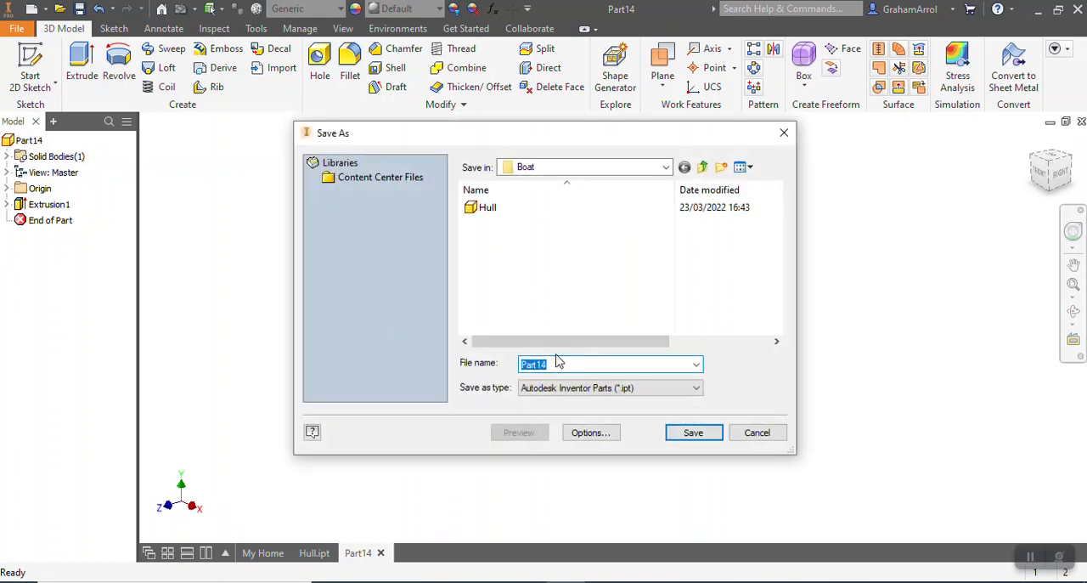
text(Funnel)
click(694, 433)
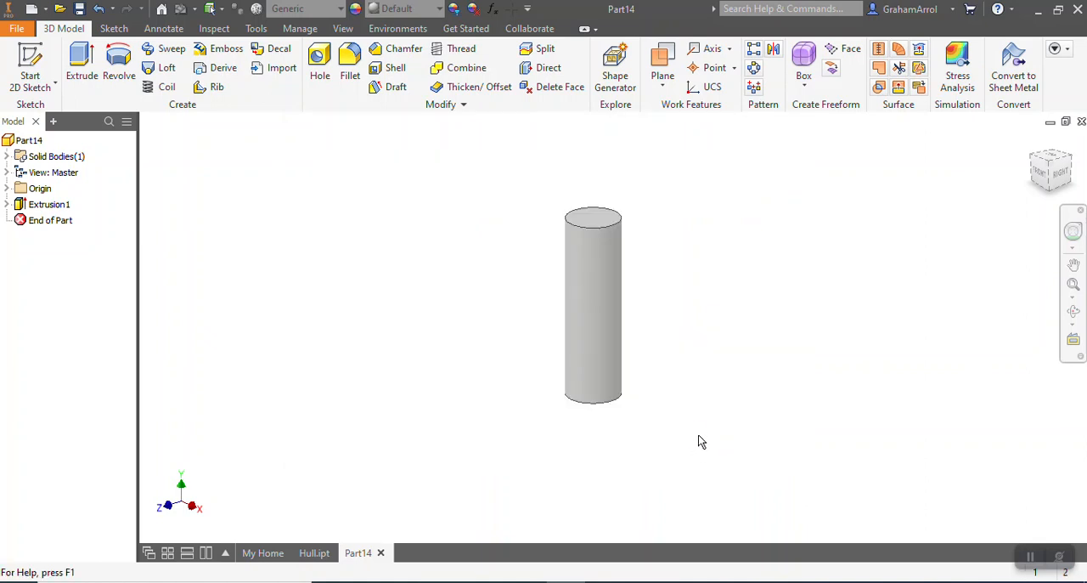
Create another new part from the metric Standard (mm).ipt template and accept the style conflict notice
click(20, 30)
click(48, 85)
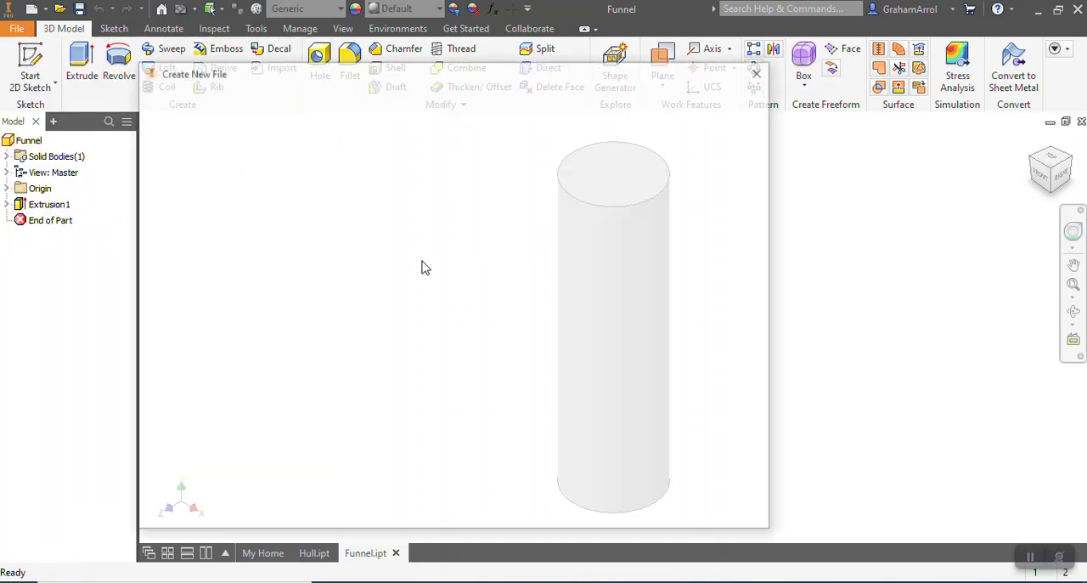
double_click(532, 180)
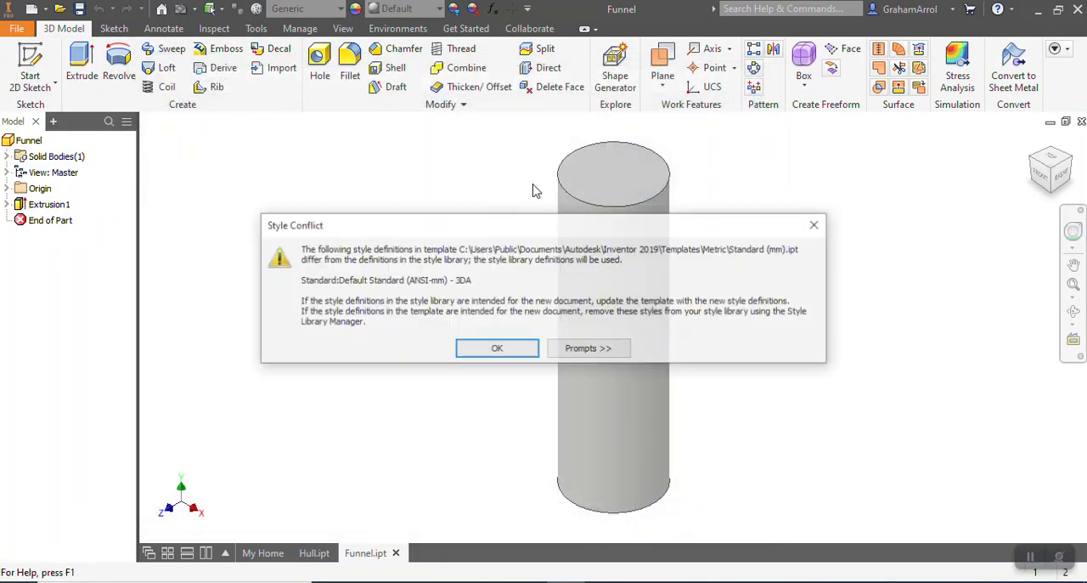
click(484, 348)
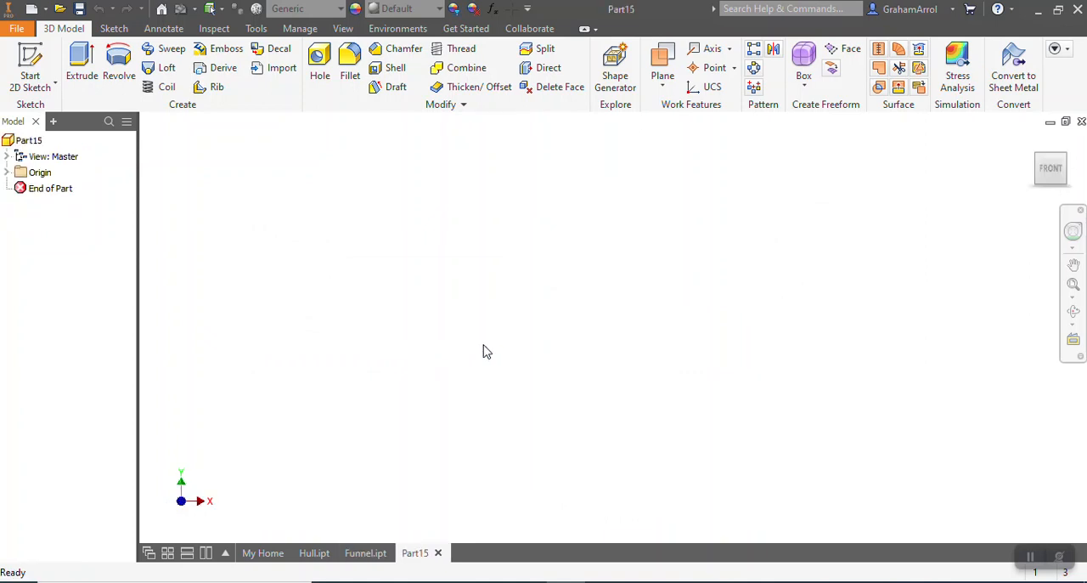
Start a sketch on the horizontal origin plane and draw a 6 mm diameter circle centred on the origin
click(31, 66)
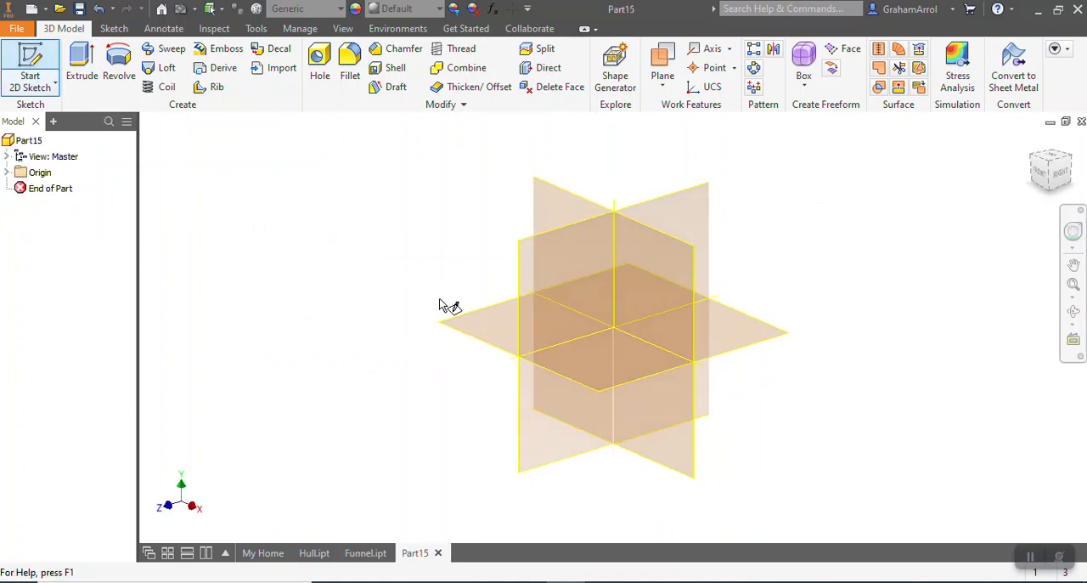
click(481, 331)
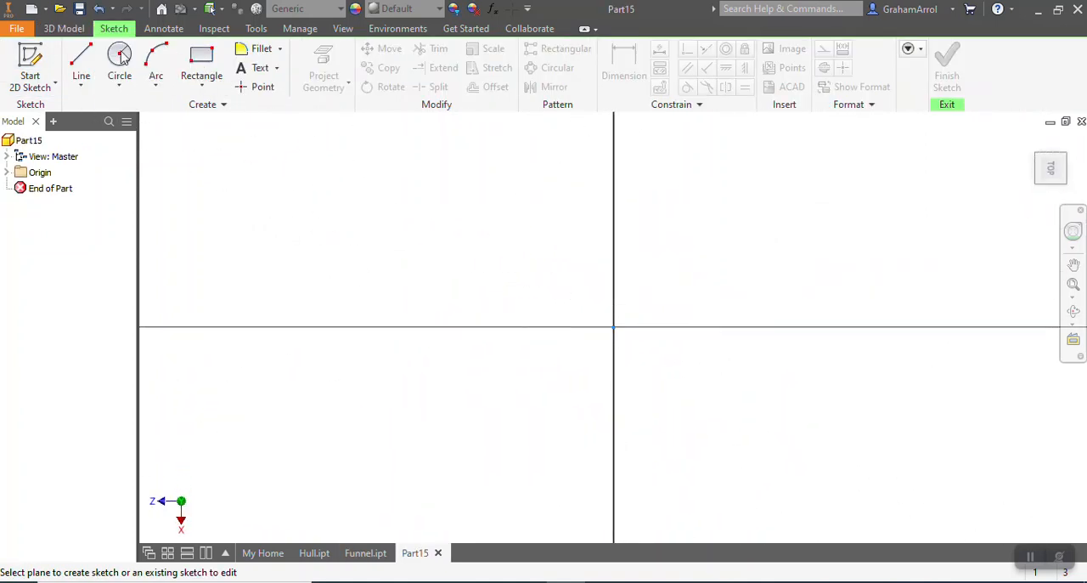
click(120, 56)
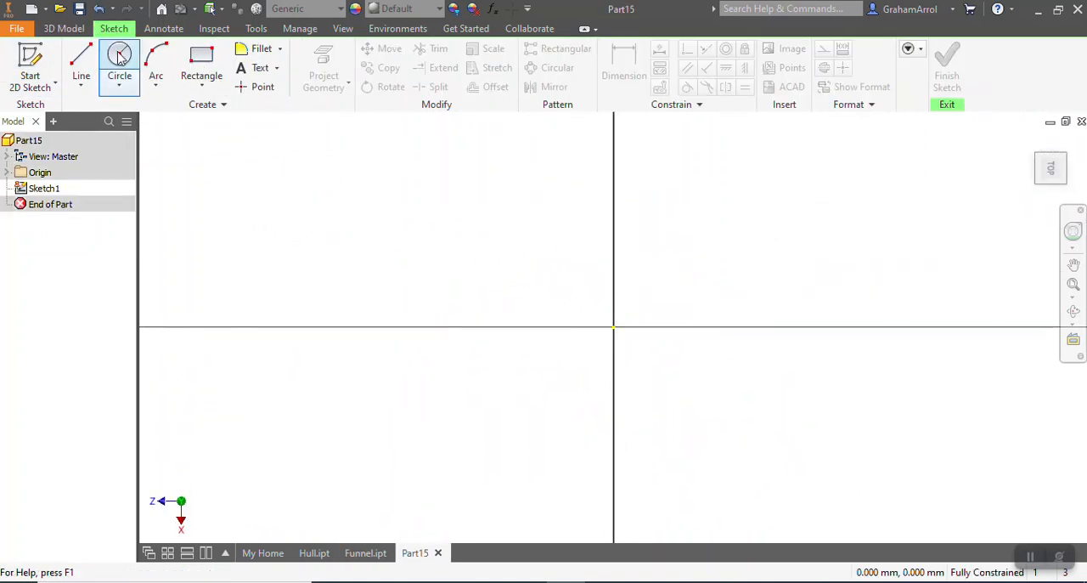
click(613, 327)
text(6)
key(Tab)
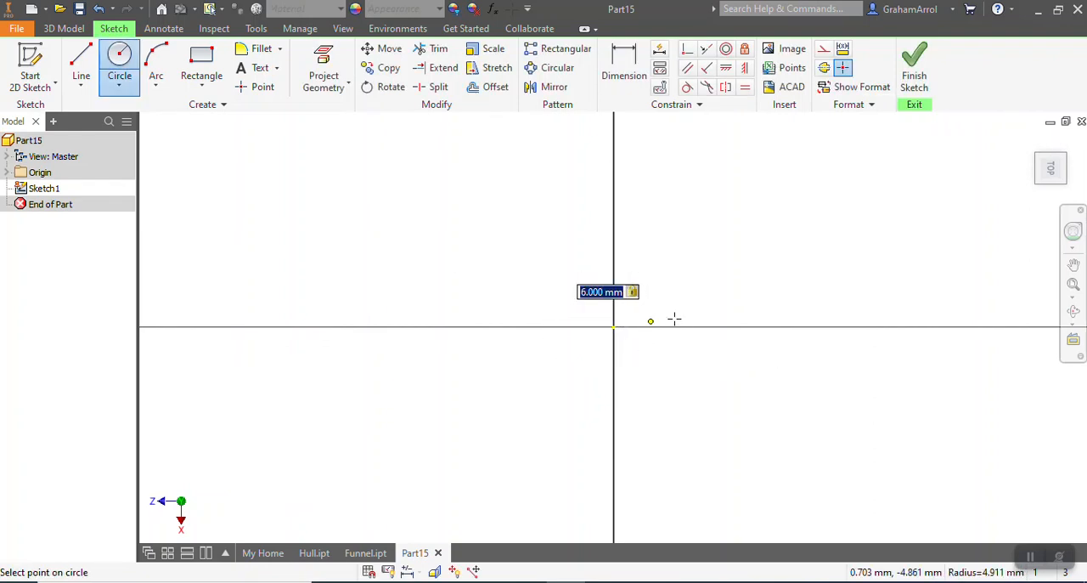
key(Return)
Finish the sketch and extrude the 6 mm circle upward into a long, slender solid pole
click(918, 70)
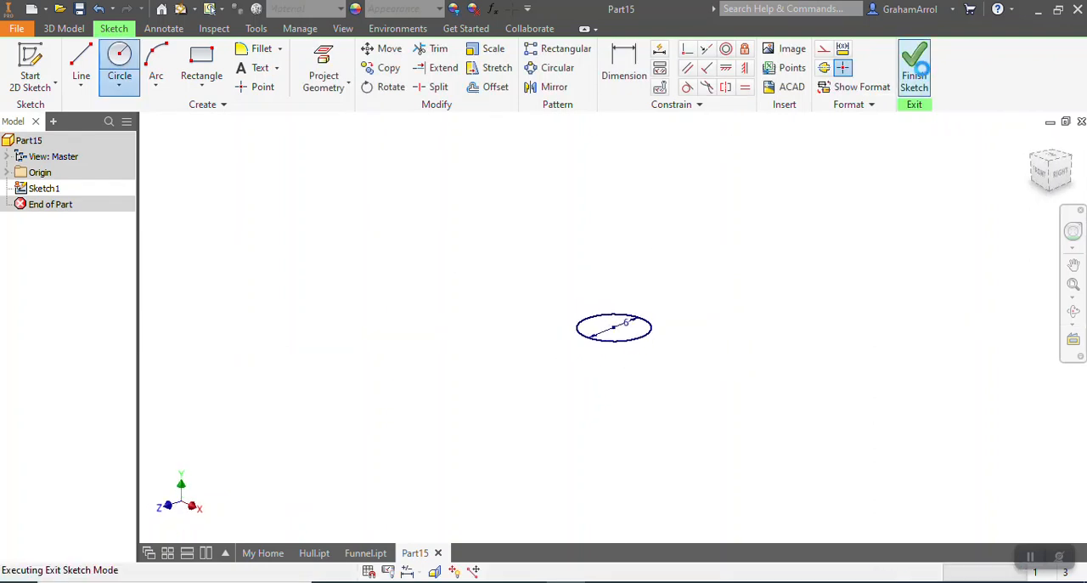
click(91, 68)
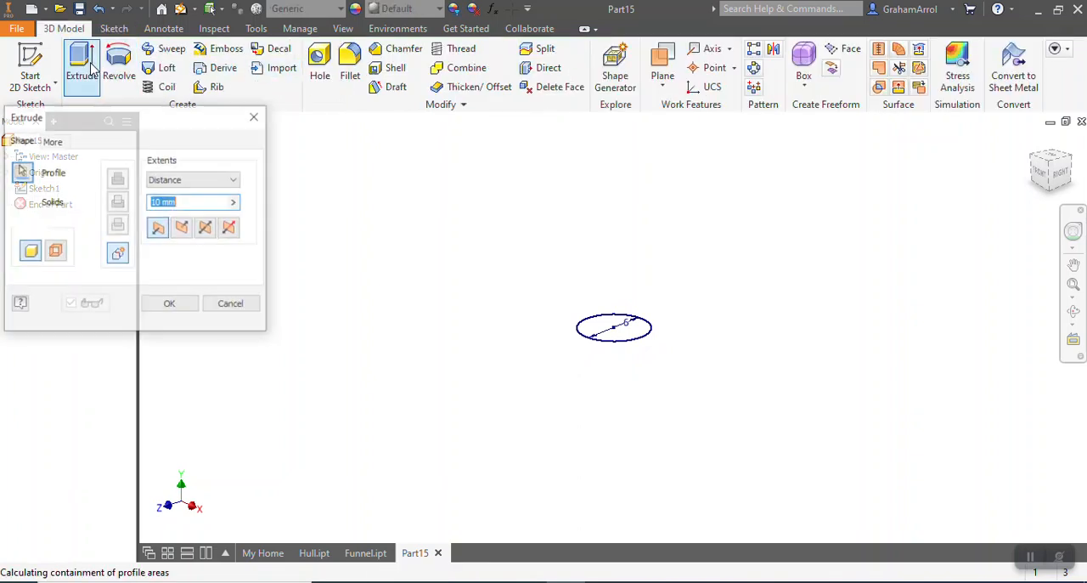
key(Return)
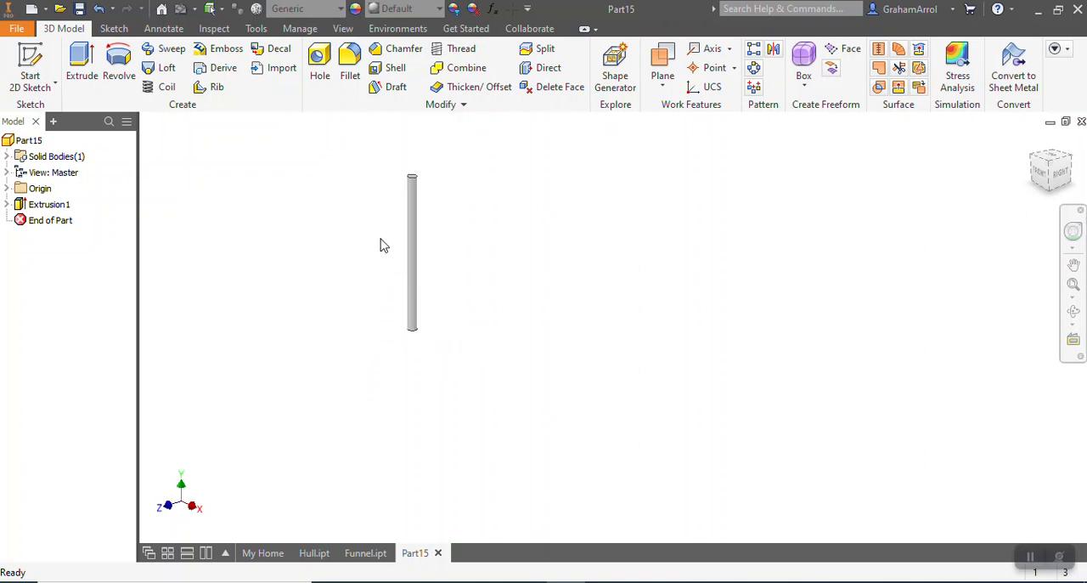
Save the pole part as Flag Pole in the Boat folder
click(16, 28)
key(Escape)
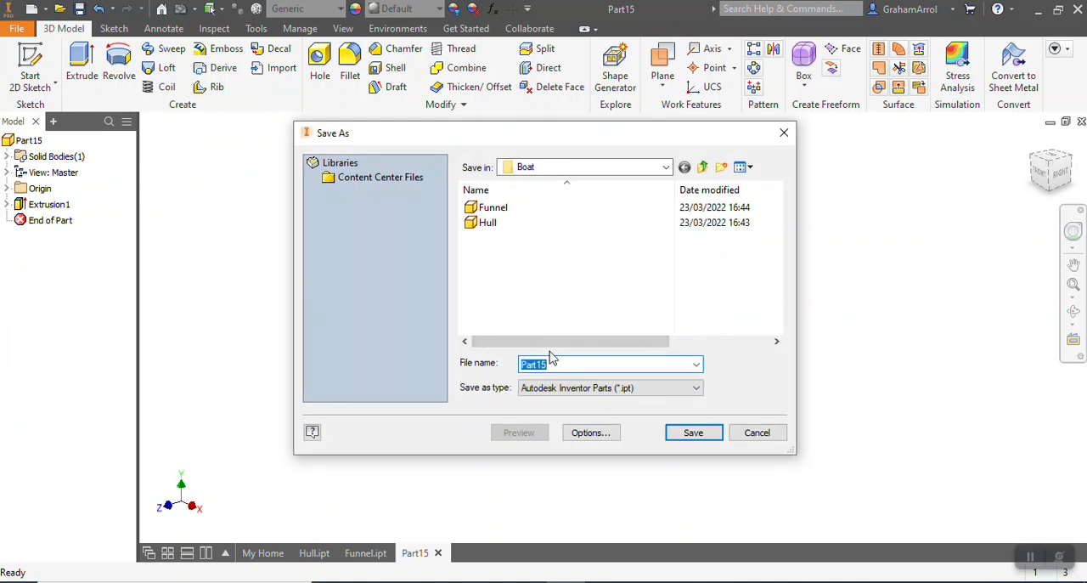
text(Flag Pole)
click(698, 433)
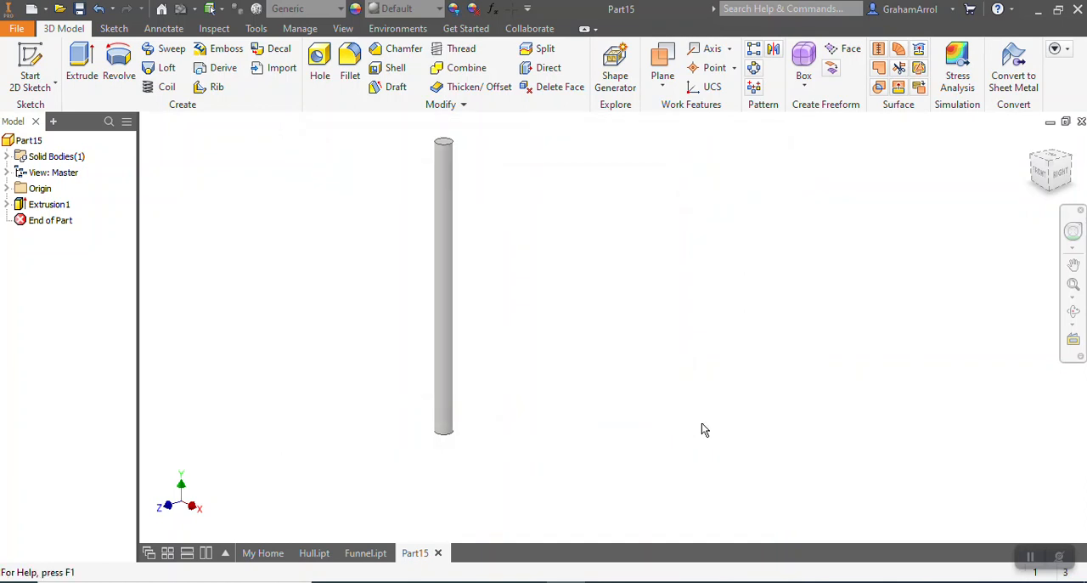